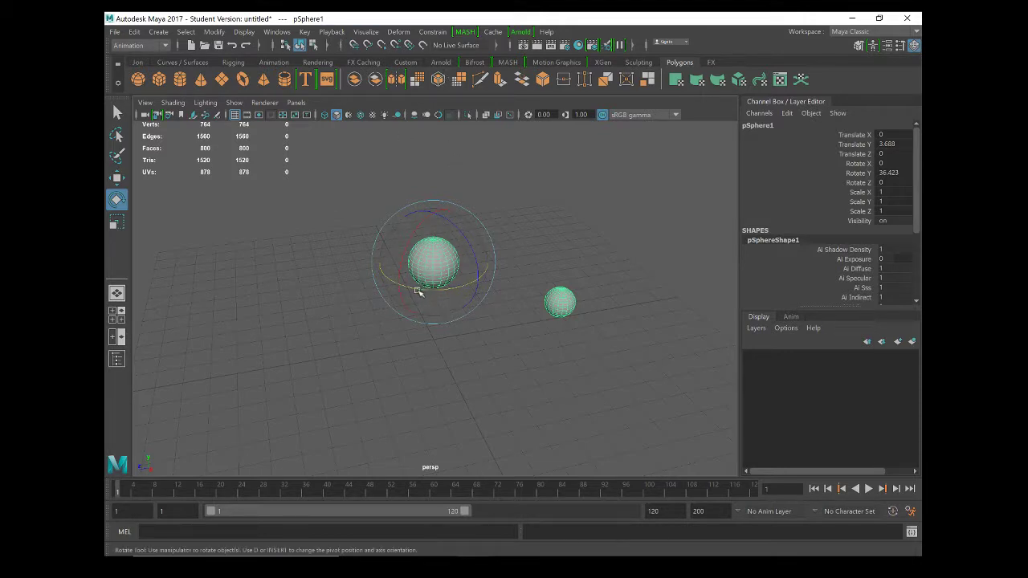
Rotate the linked spheres around Y to about 31.4 degrees and set a keyframe at frame 1.
{"action": "left_click_drag", "start_coordinate": [418, 289], "coordinate": [438, 257]}
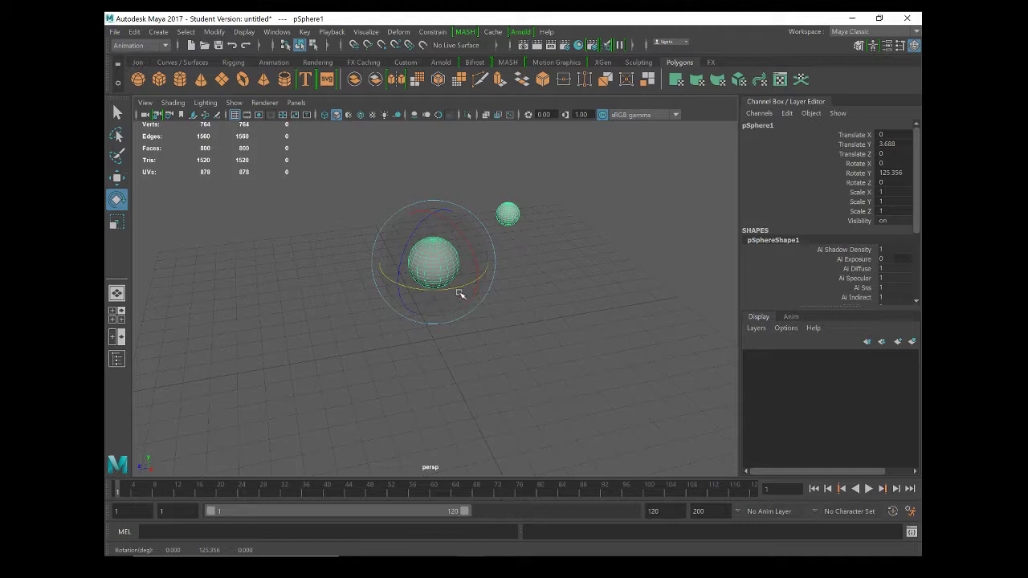
{"action": "left_click_drag", "start_coordinate": [461, 294], "coordinate": [386, 294]}
{"action": "key", "text": "alt+v"}
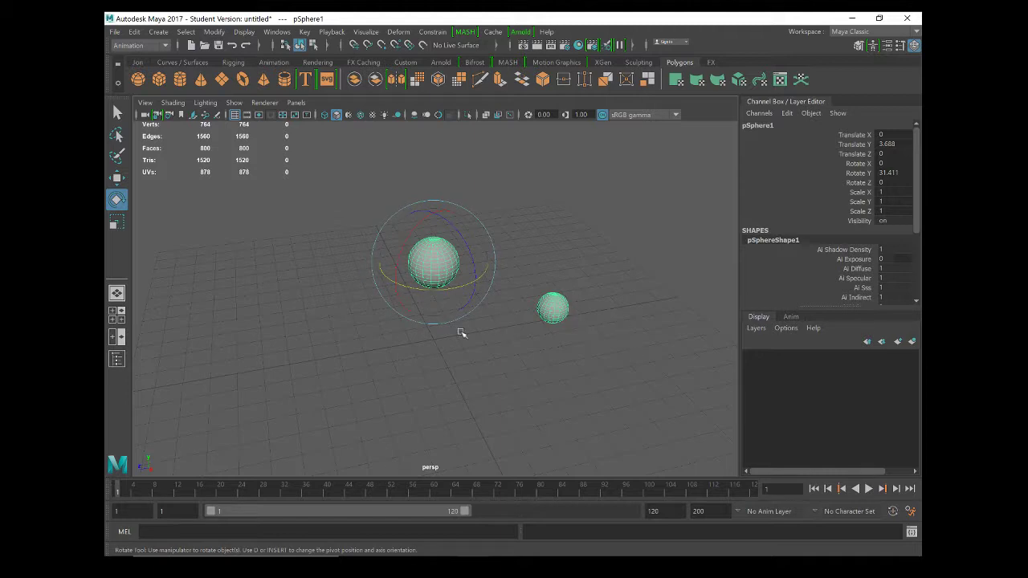
{"action": "key", "text": "s"}
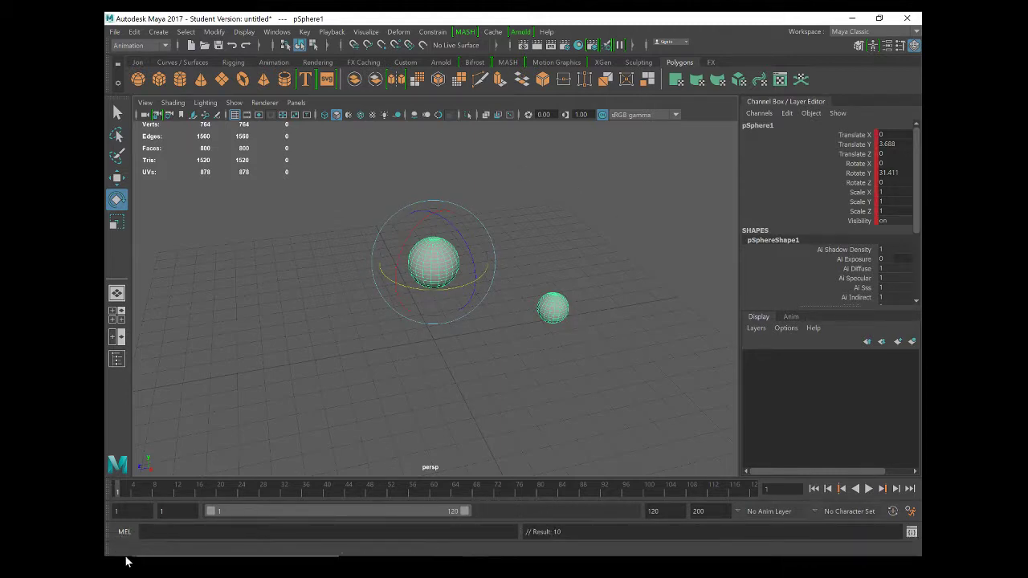
At frame 40, rotate the linked spheres around Y to about 136 degrees and key the rotation.
{"action": "key", "text": "alt+v"}
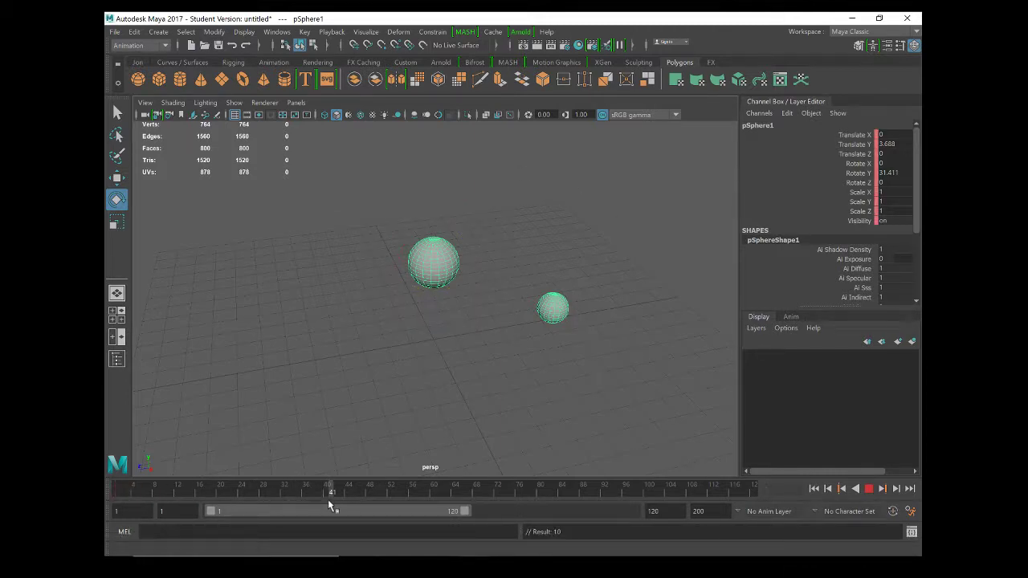
{"action": "left_click", "coordinate": [326, 496]}
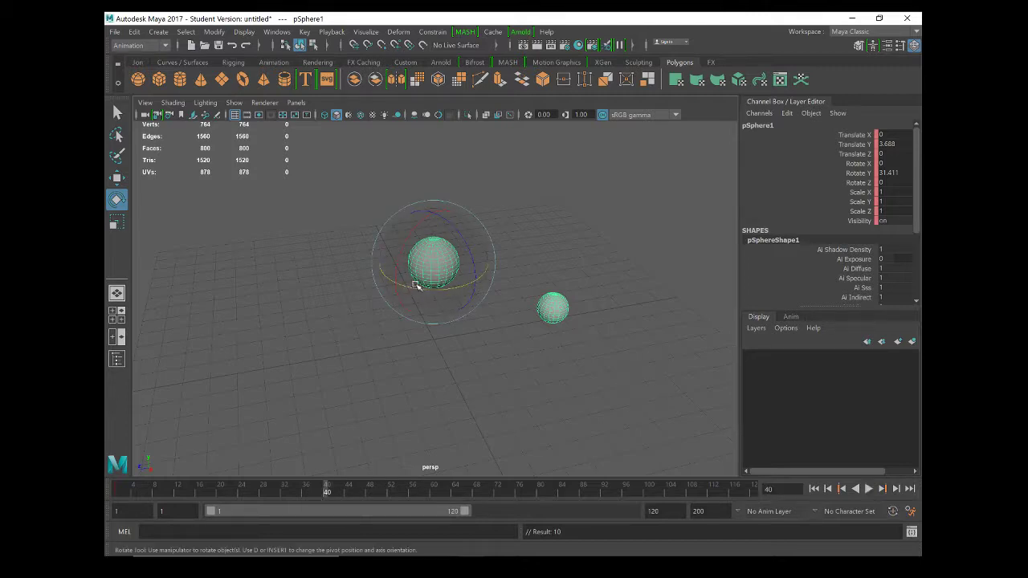
{"action": "left_click_drag", "start_coordinate": [417, 288], "coordinate": [517, 277]}
{"action": "left_click_drag", "start_coordinate": [549, 235], "coordinate": [551, 238]}
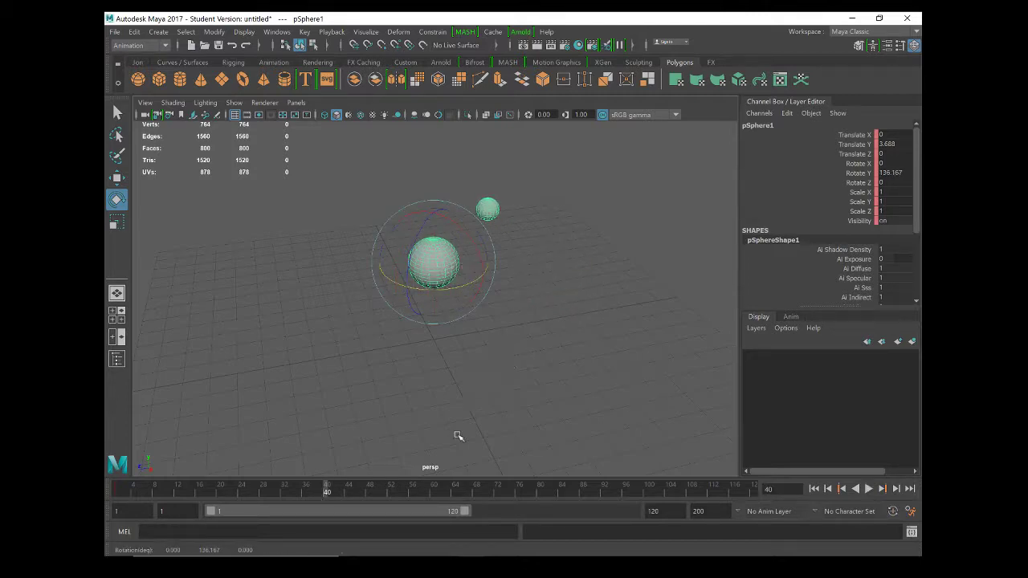
Play the orbit animation from the start and watch the small sphere's motion in the perspective and four-view layouts.
{"action": "key", "text": "alt+v"}
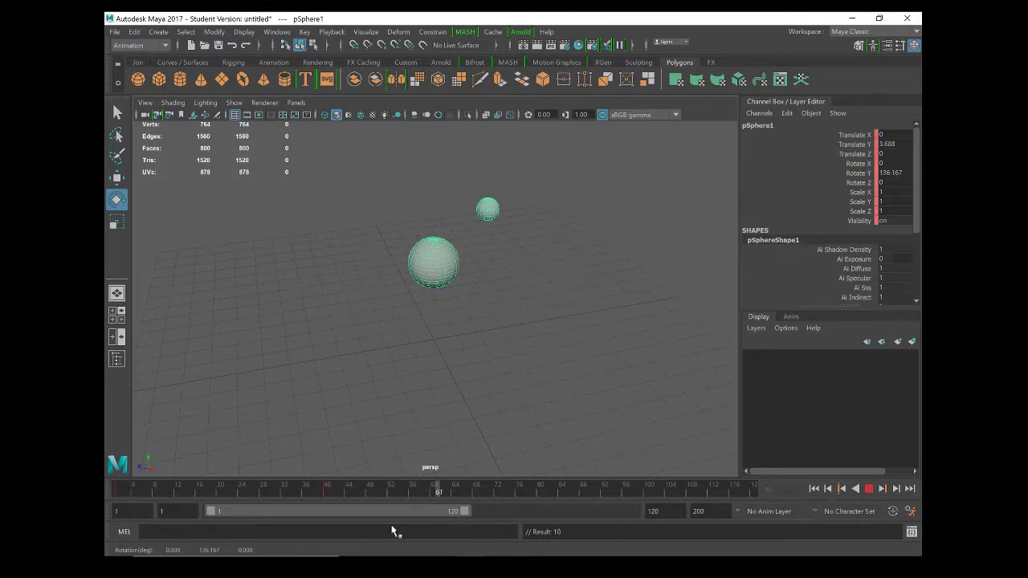
{"action": "key", "text": "alt+v"}
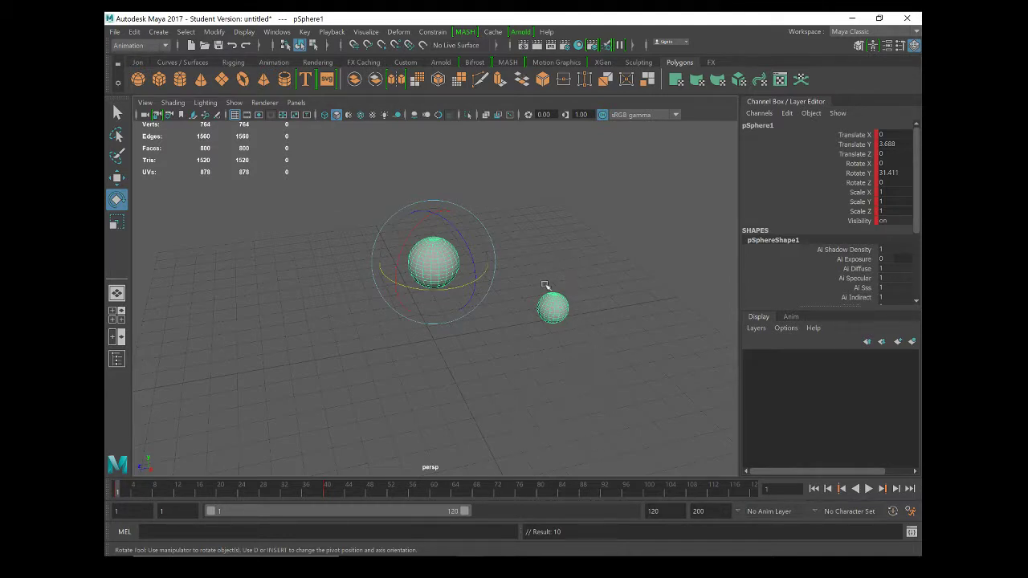
{"action": "left_click_drag", "start_coordinate": [135, 494], "coordinate": [104, 503]}
{"action": "left_click", "coordinate": [867, 491]}
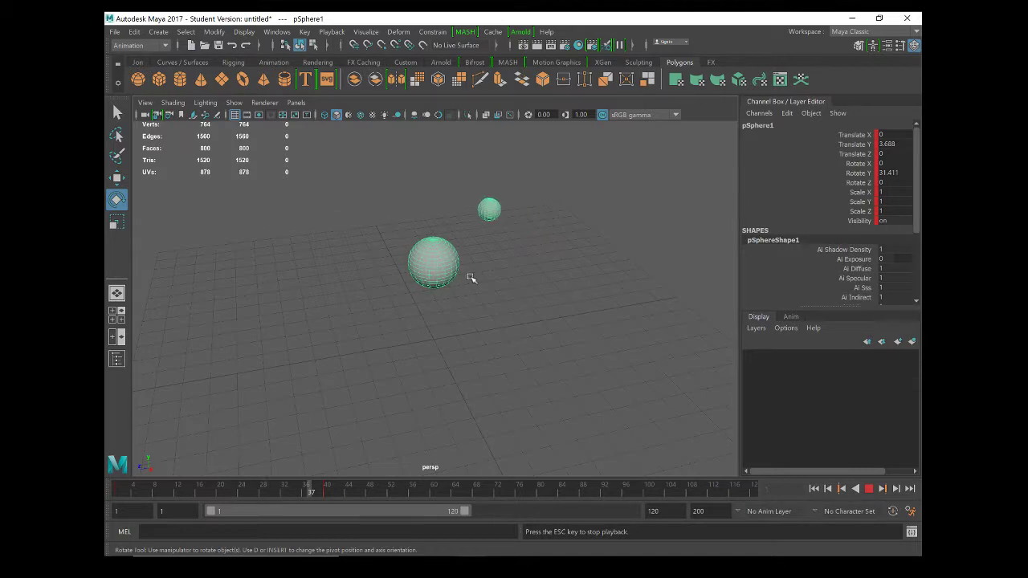
{"action": "key", "text": "space"}
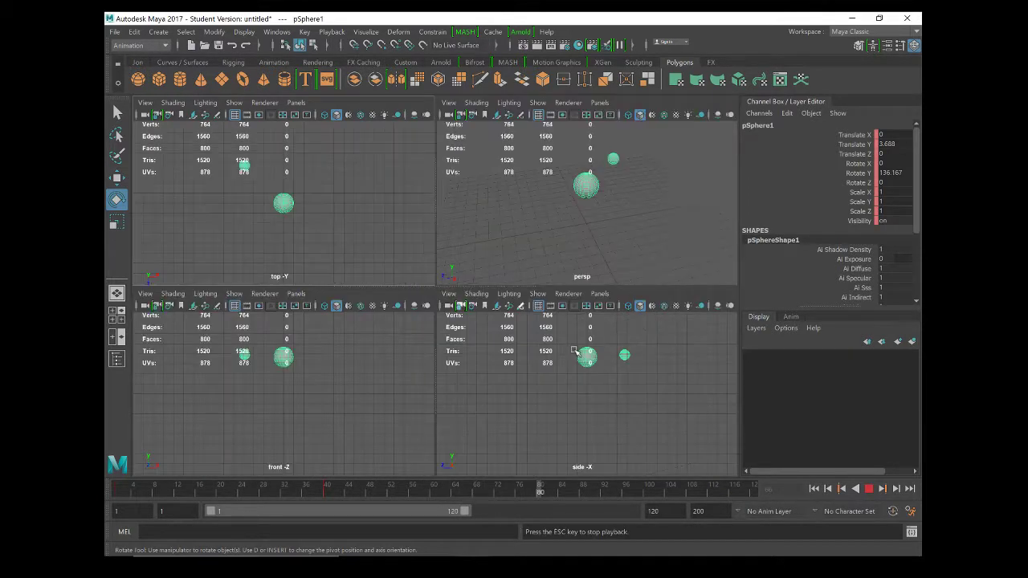
{"action": "key", "text": "space"}
{"action": "left_click", "coordinate": [869, 490]}
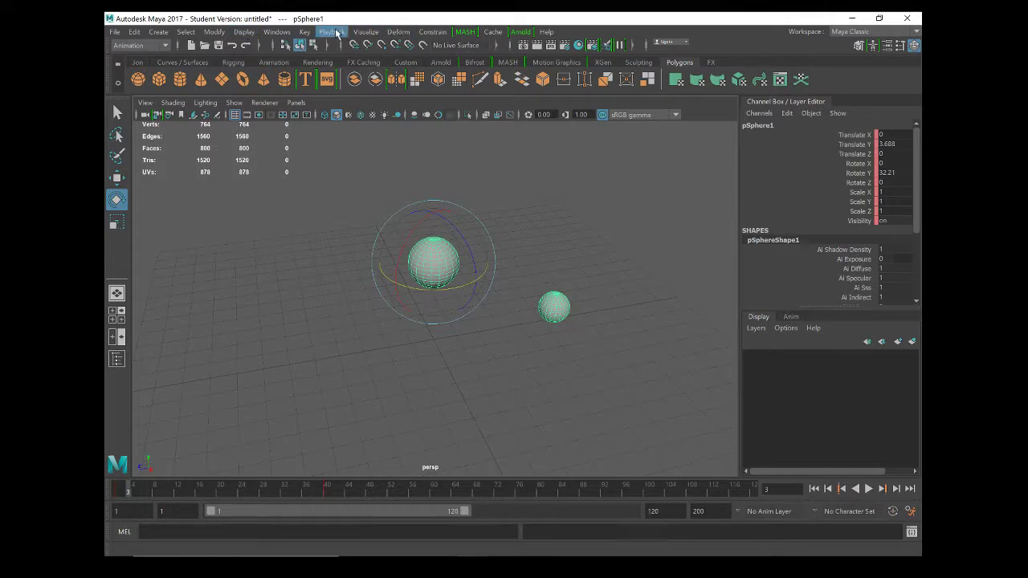
Open the Graph Editor, enlarge its window and select the Rotate Y curve's key at frame 40.
{"action": "left_click", "coordinate": [276, 31]}
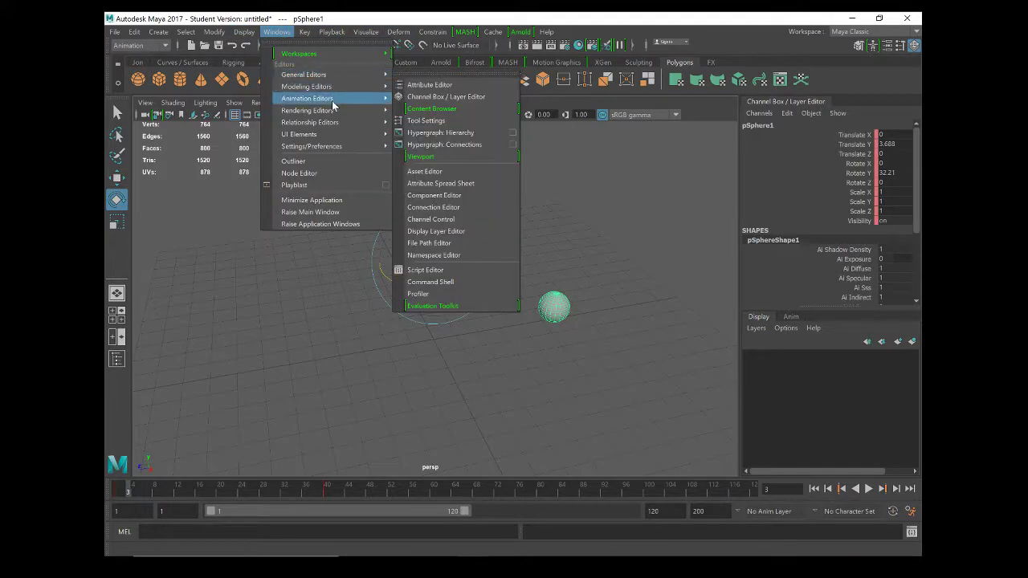
{"action": "mouse_move", "coordinate": [327, 99]}
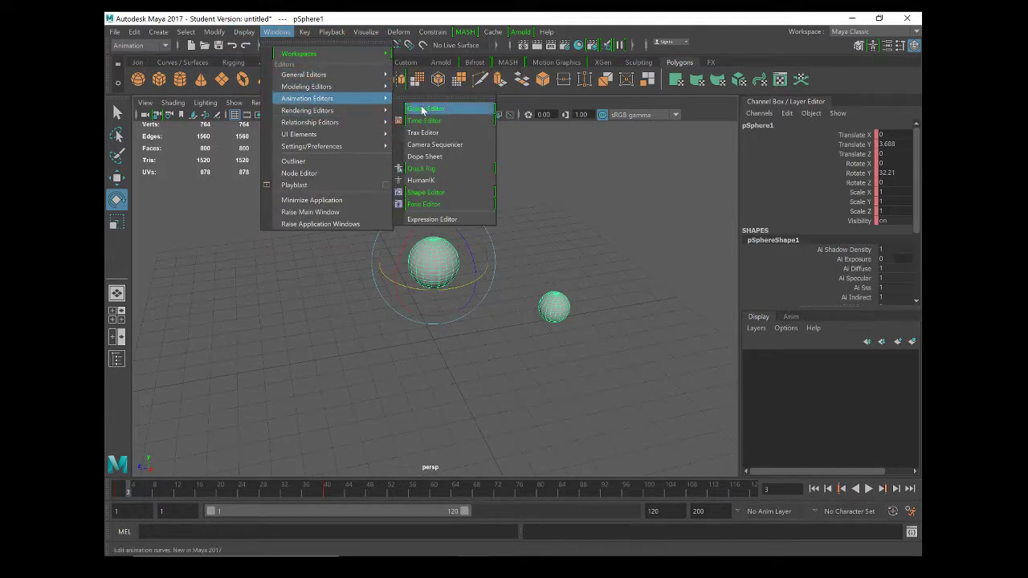
{"action": "left_click", "coordinate": [424, 108]}
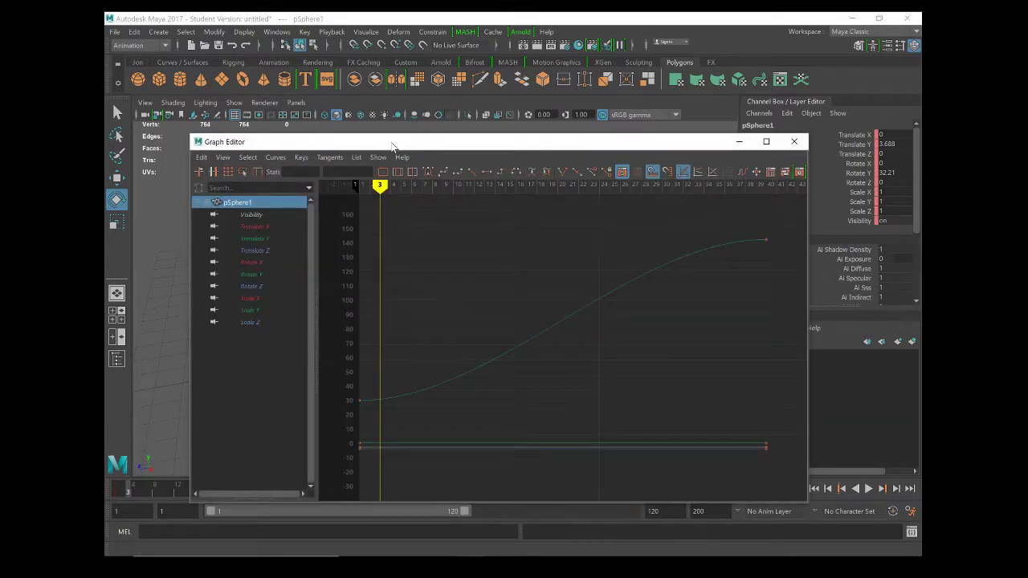
{"action": "left_click_drag", "start_coordinate": [394, 146], "coordinate": [342, 93]}
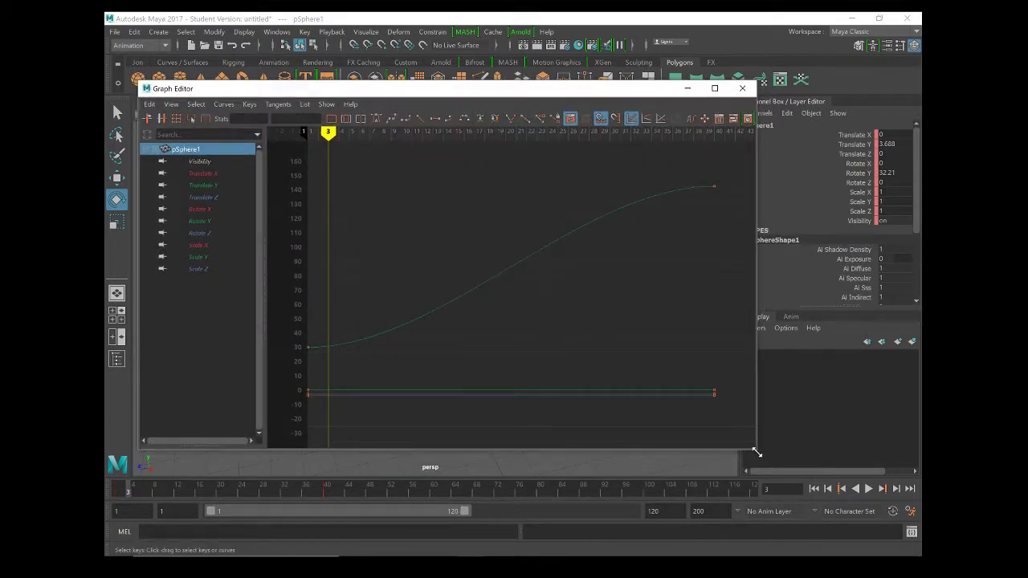
{"action": "left_click_drag", "start_coordinate": [757, 454], "coordinate": [854, 493]}
{"action": "scroll", "coordinate": [555, 288], "scroll_direction": "down", "scroll_amount": 5}
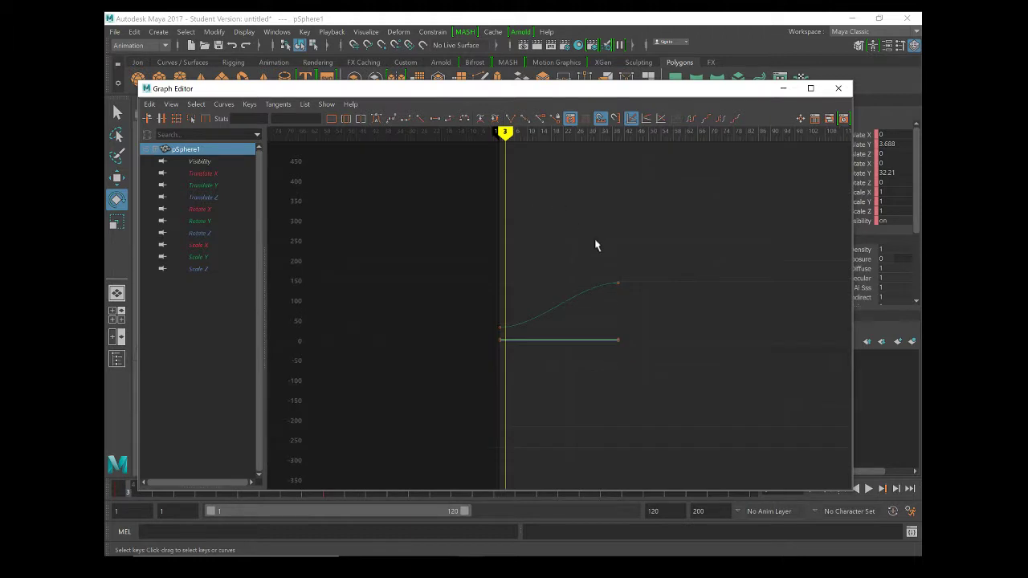
{"action": "left_click", "coordinate": [618, 283]}
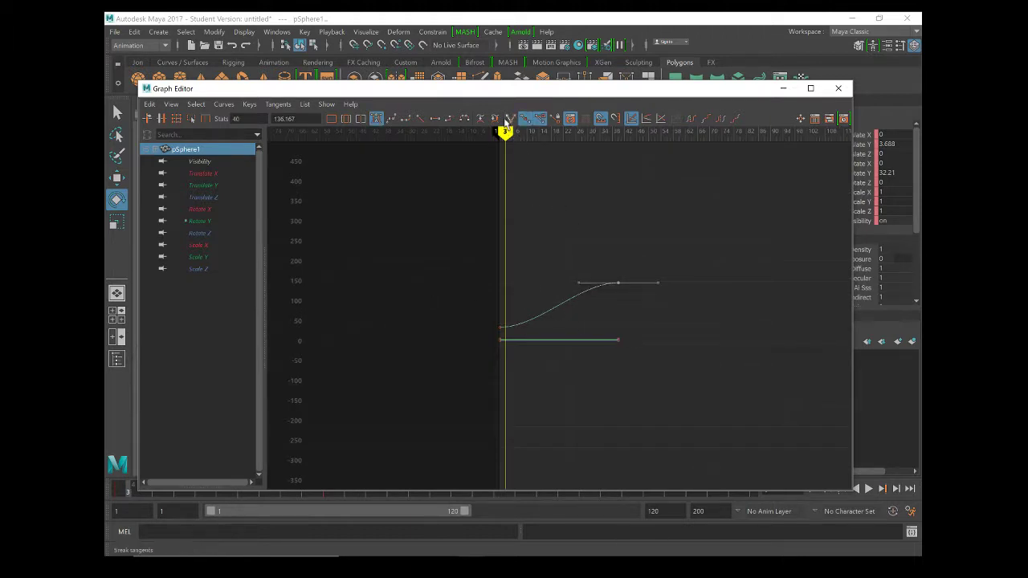
Position the Graph Editor beside the spheres and play the animation to compare their motion with the Rotate Y curve.
{"action": "left_click_drag", "start_coordinate": [504, 90], "coordinate": [527, 106]}
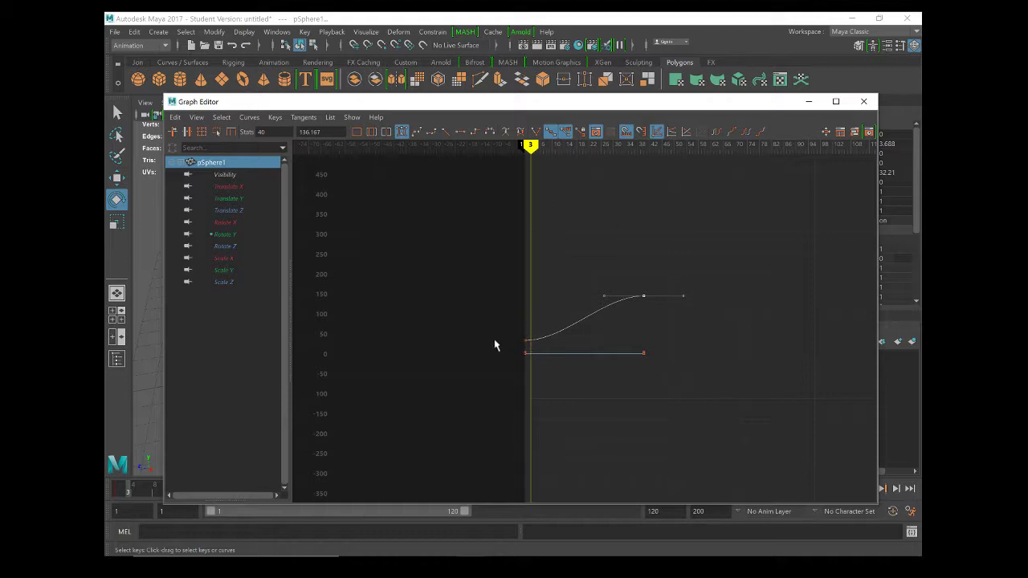
{"action": "left_click_drag", "start_coordinate": [485, 106], "coordinate": [445, 92]}
{"action": "left_click", "coordinate": [872, 489]}
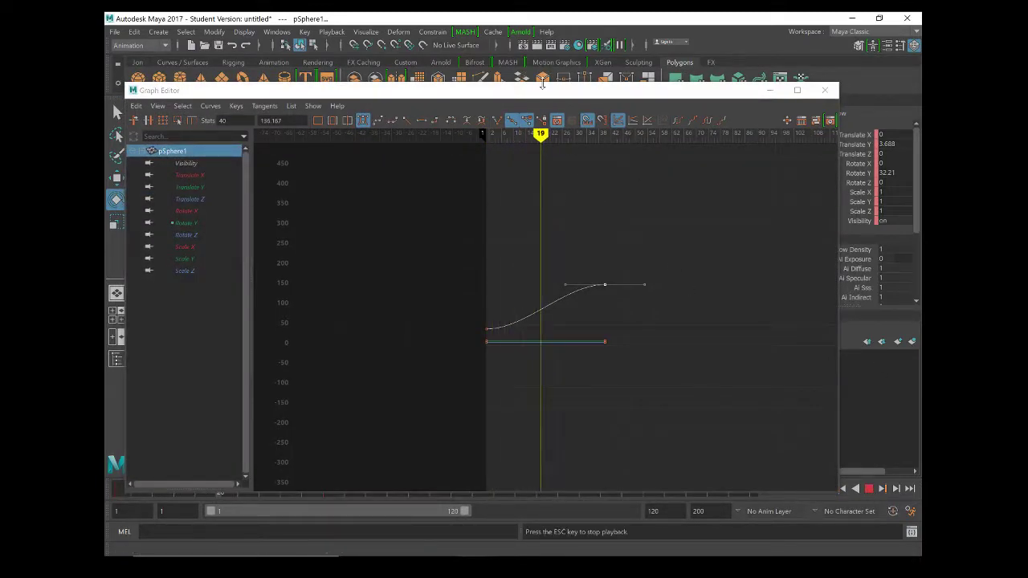
{"action": "left_click_drag", "start_coordinate": [524, 98], "coordinate": [120, 81]}
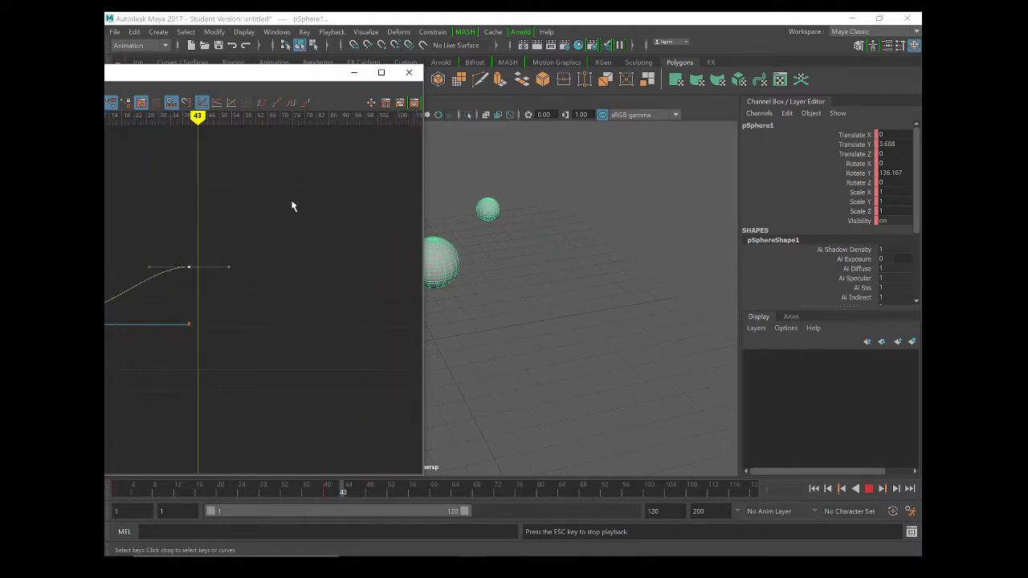
{"action": "mouse_move", "coordinate": [317, 73]}
{"action": "left_mouse_down"}
{"action": "mouse_move", "coordinate": [291, 74]}
{"action": "mouse_move", "coordinate": [302, 72]}
{"action": "left_mouse_up"}
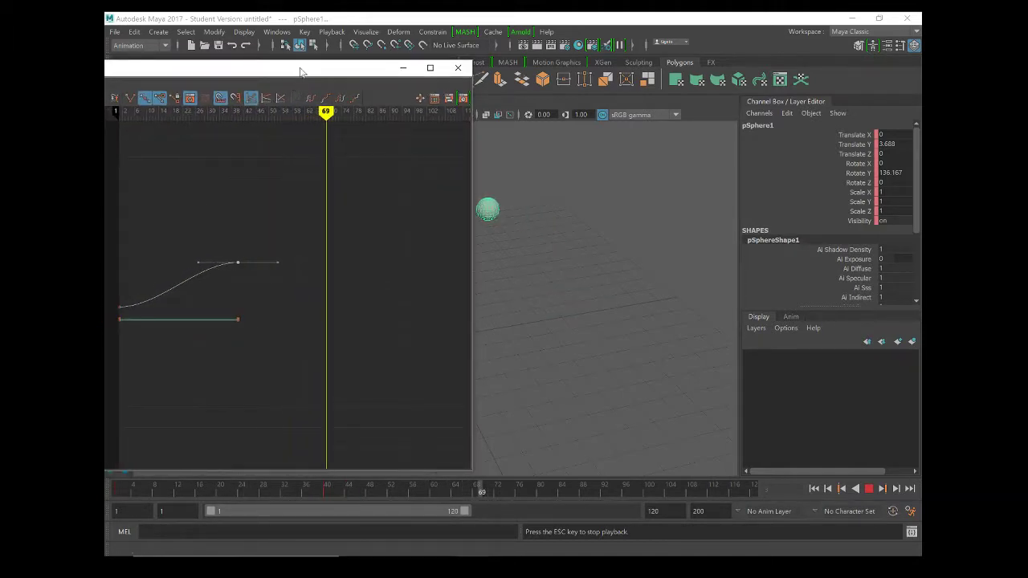
{"action": "left_click_drag", "start_coordinate": [474, 64], "coordinate": [330, 160]}
{"action": "left_click_drag", "start_coordinate": [240, 171], "coordinate": [306, 133]}
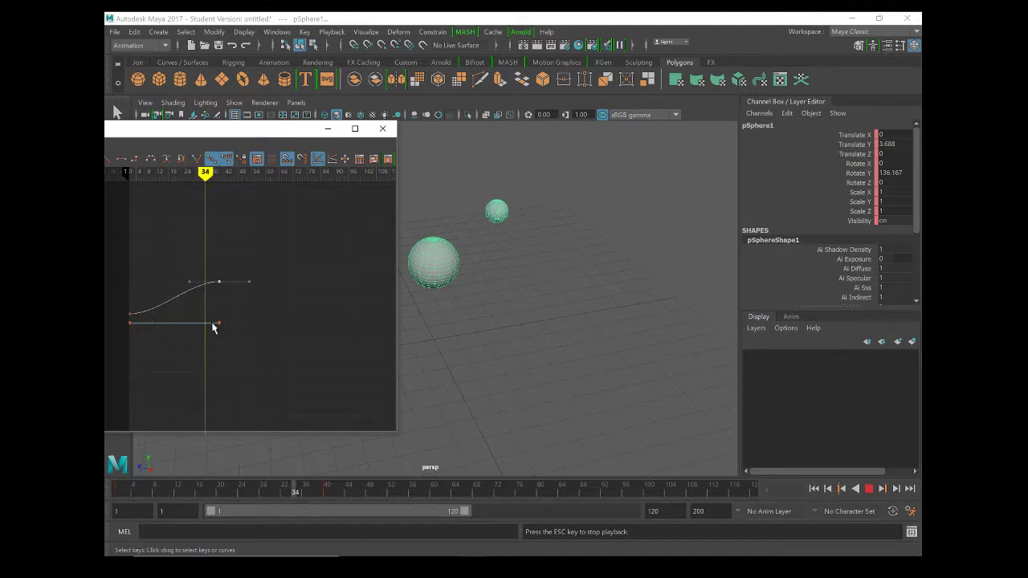
{"action": "left_click_drag", "start_coordinate": [266, 131], "coordinate": [588, 123]}
{"action": "left_click", "coordinate": [870, 490]}
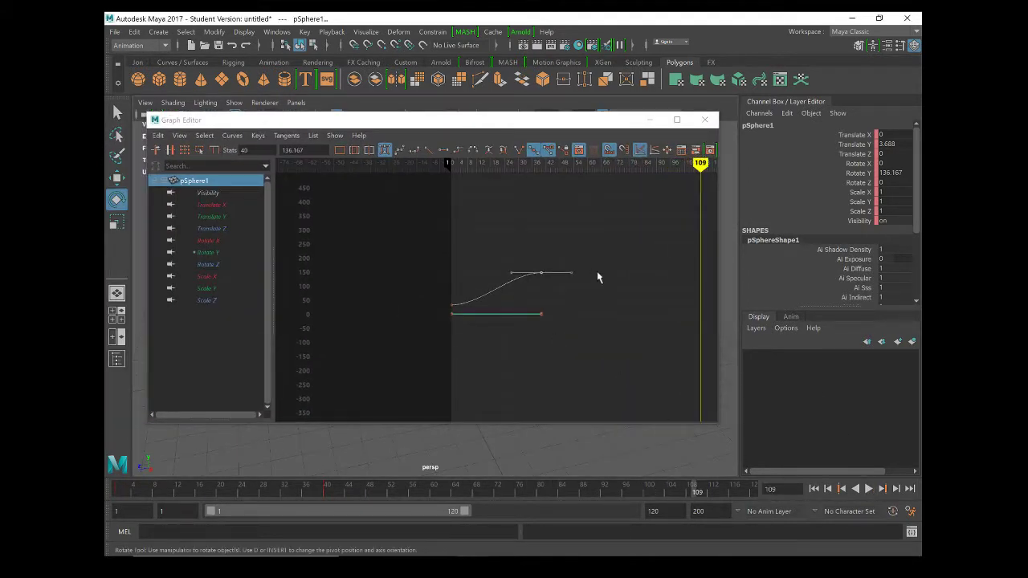
Select both keys of the Rotate Y curve and set their tangents to Spline.
{"action": "left_click_drag", "start_coordinate": [584, 241], "coordinate": [428, 311]}
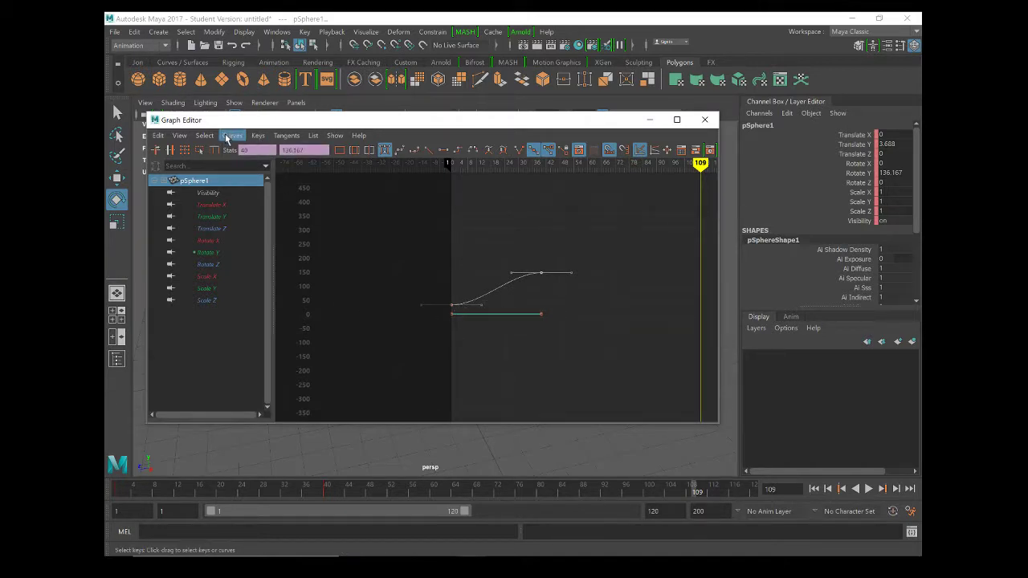
{"action": "left_click", "coordinate": [294, 139]}
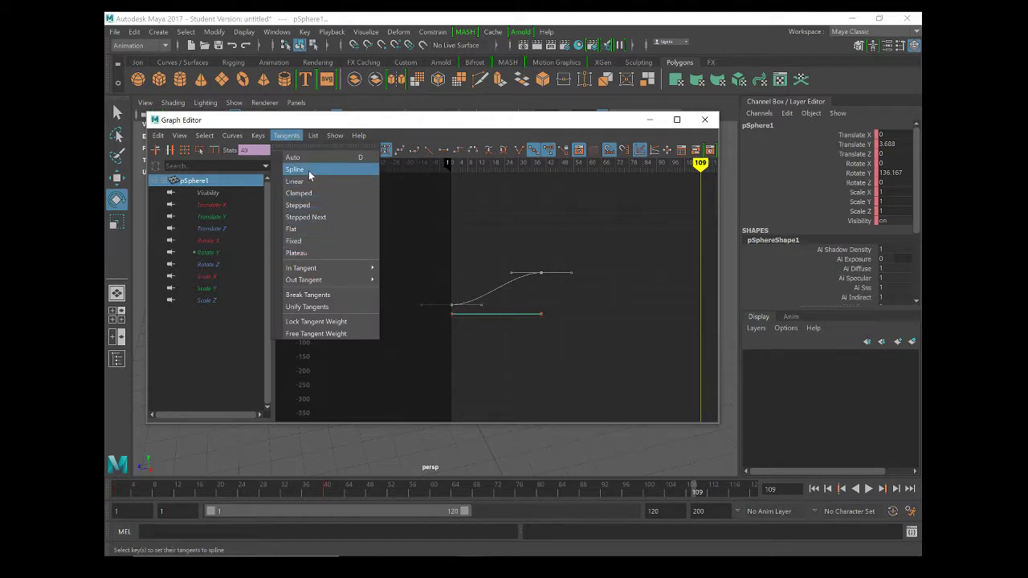
{"action": "left_click", "coordinate": [309, 171]}
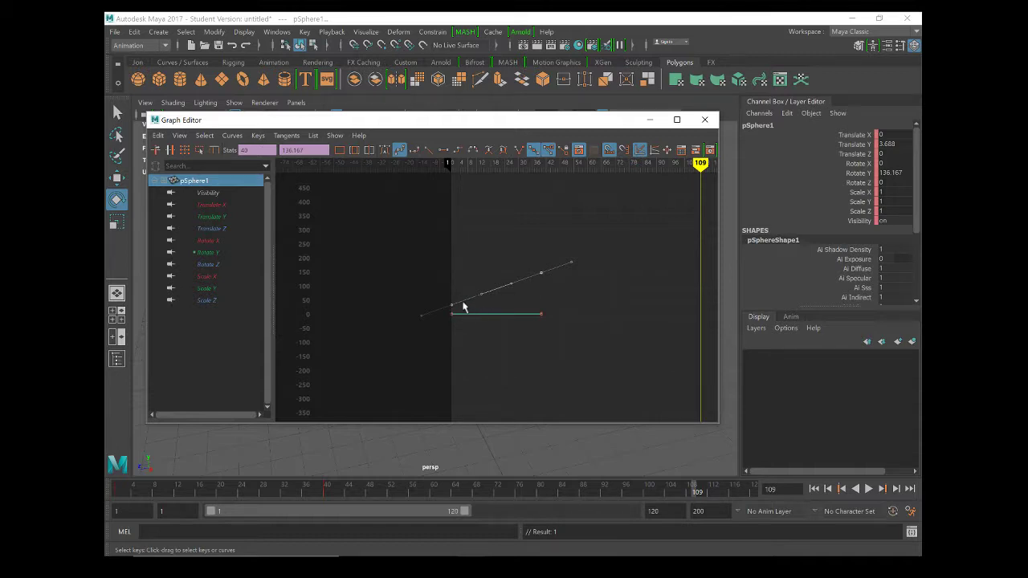
Move the Graph Editor clear of the spheres and play the animation to examine the orbit with Spline tangents.
{"action": "left_click_drag", "start_coordinate": [500, 126], "coordinate": [154, 130]}
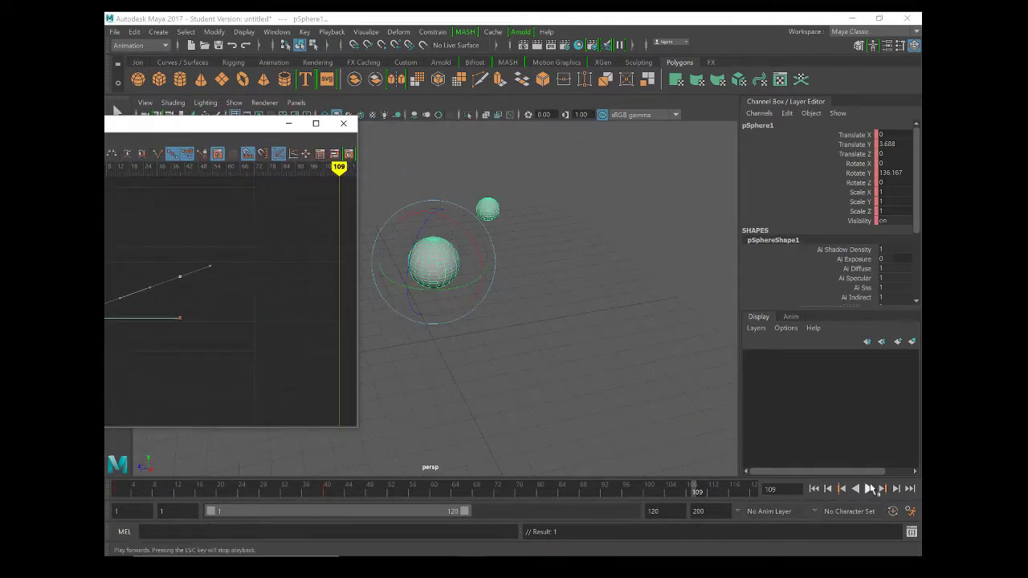
{"action": "left_click", "coordinate": [874, 490]}
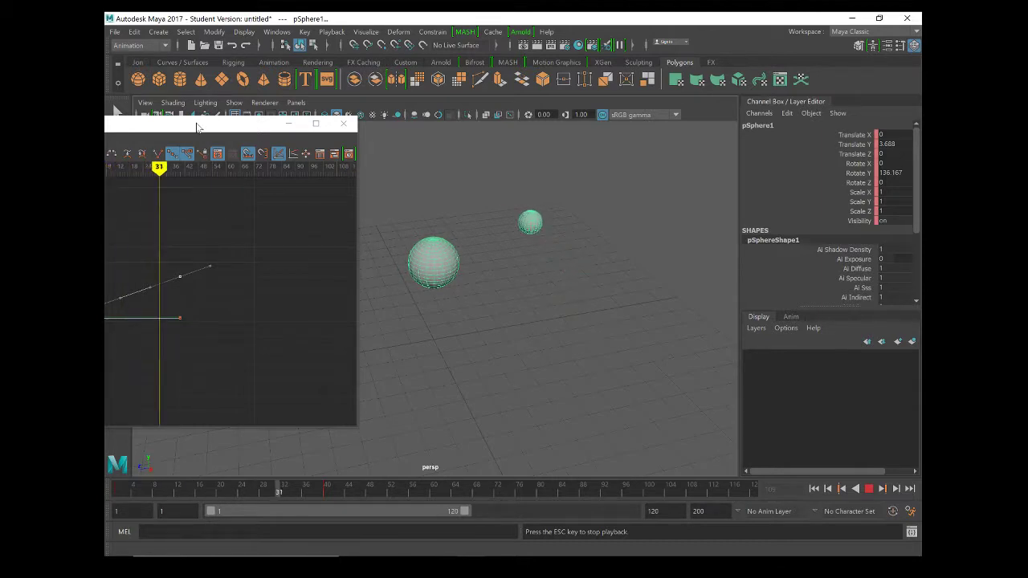
{"action": "left_click_drag", "start_coordinate": [197, 127], "coordinate": [634, 99]}
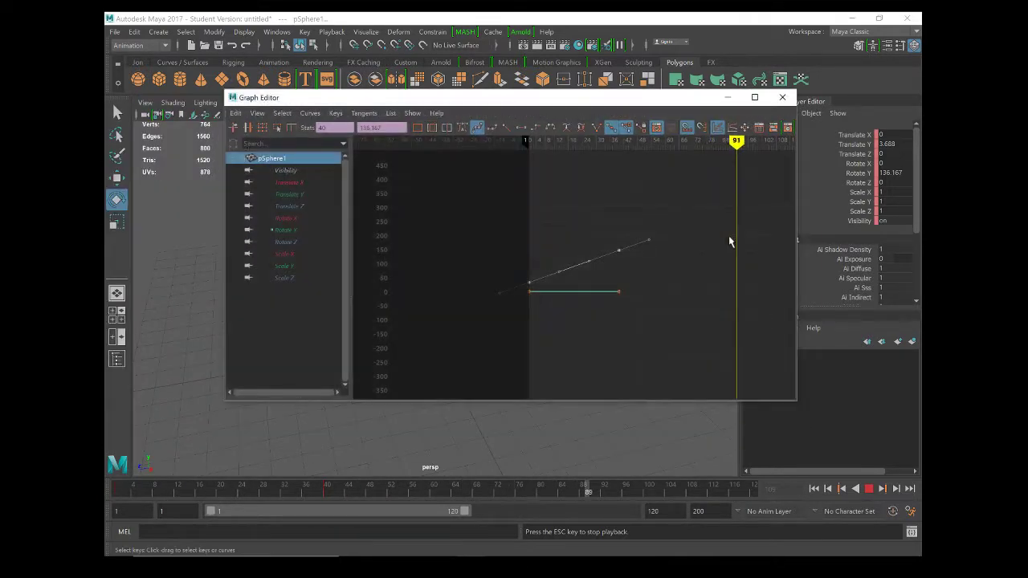
{"action": "left_click", "coordinate": [872, 490]}
Try Auto and Linear tangents on the selected Rotate Y keys.
{"action": "left_click", "coordinate": [364, 113]}
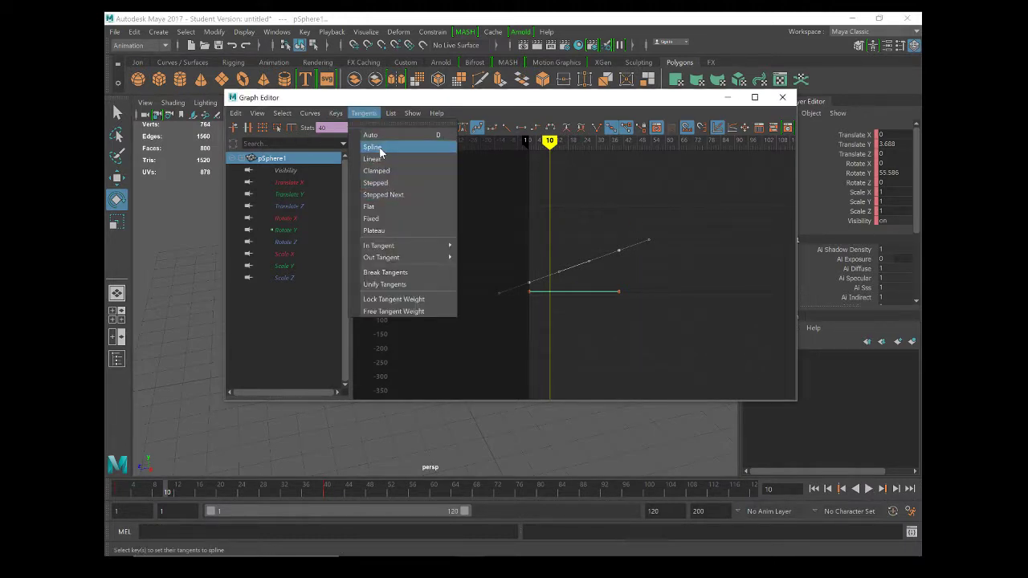
{"action": "left_click", "coordinate": [383, 135]}
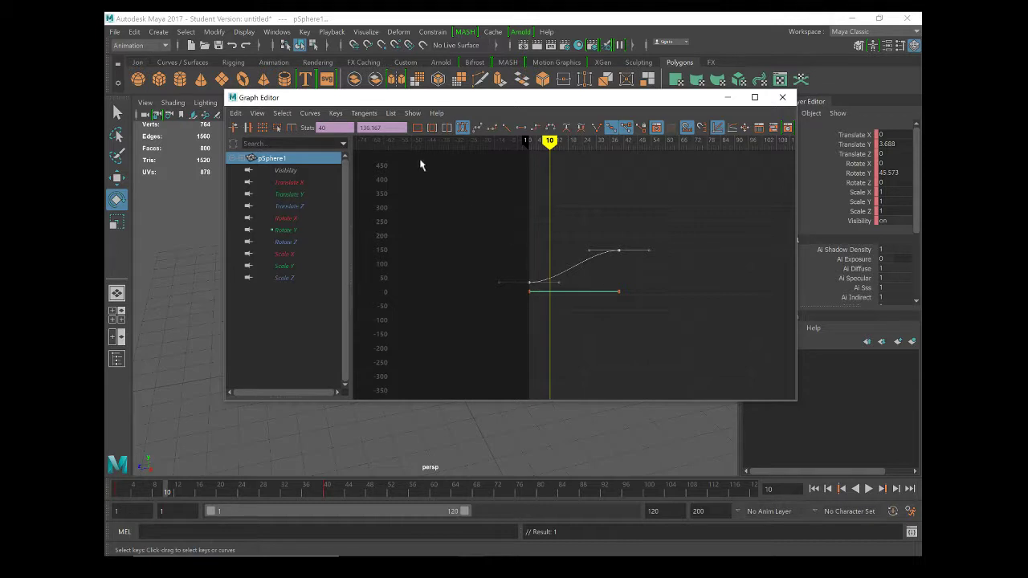
{"action": "left_click", "coordinate": [343, 117]}
{"action": "mouse_move", "coordinate": [357, 119]}
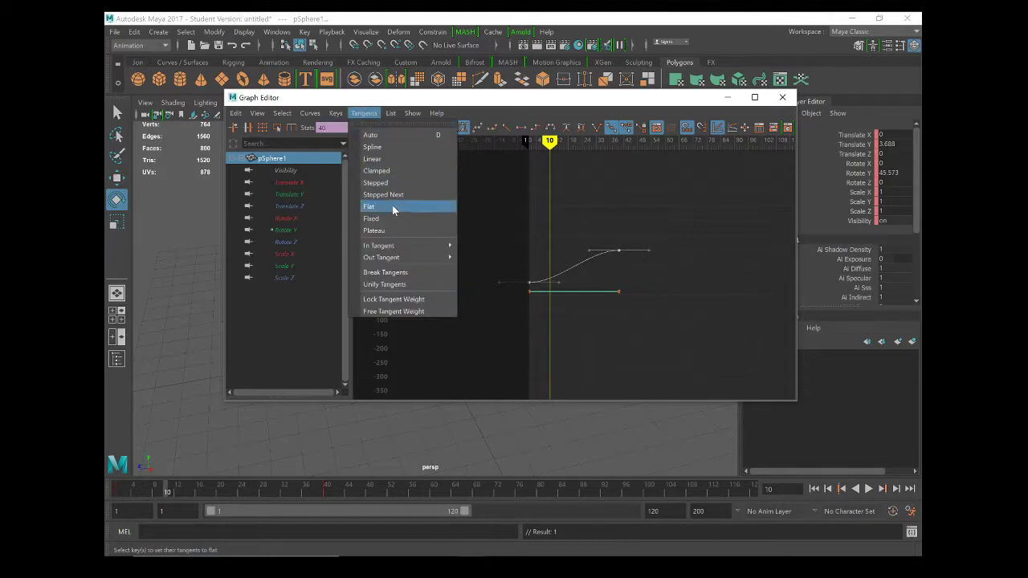
{"action": "left_click", "coordinate": [382, 159]}
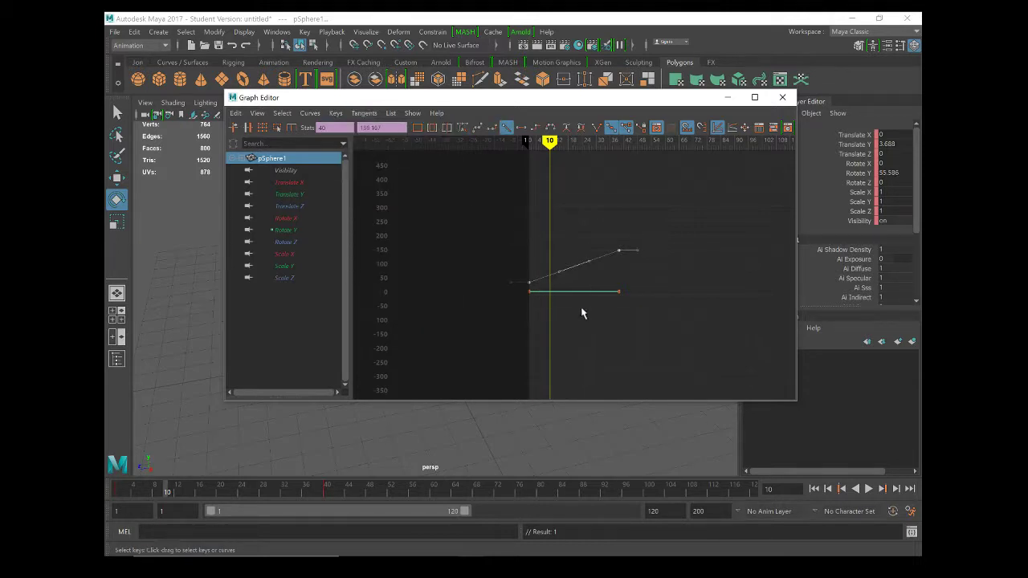
Return the selected Rotate Y keys to Spline tangents.
{"action": "left_click", "coordinate": [364, 113]}
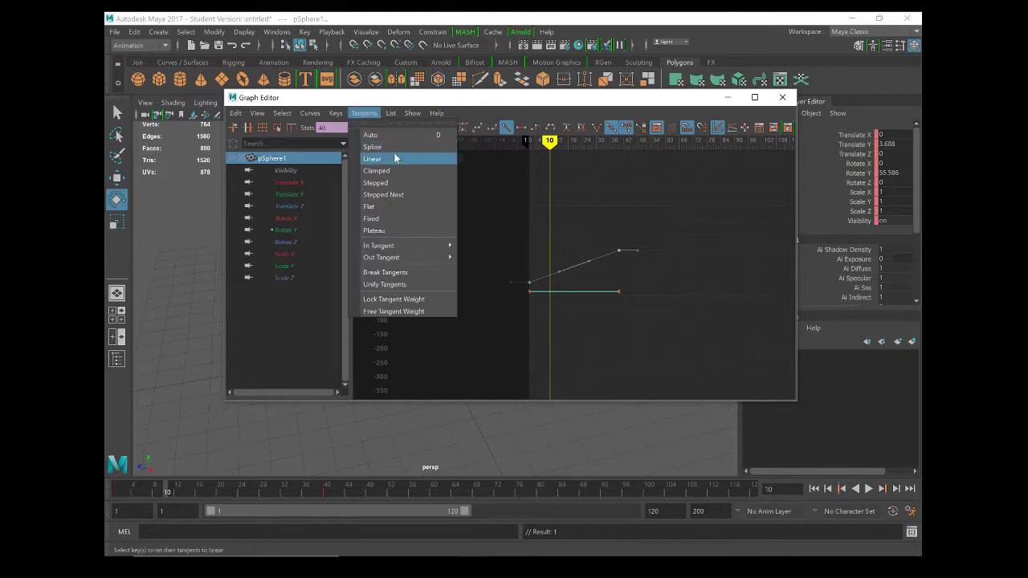
{"action": "left_click", "coordinate": [392, 158]}
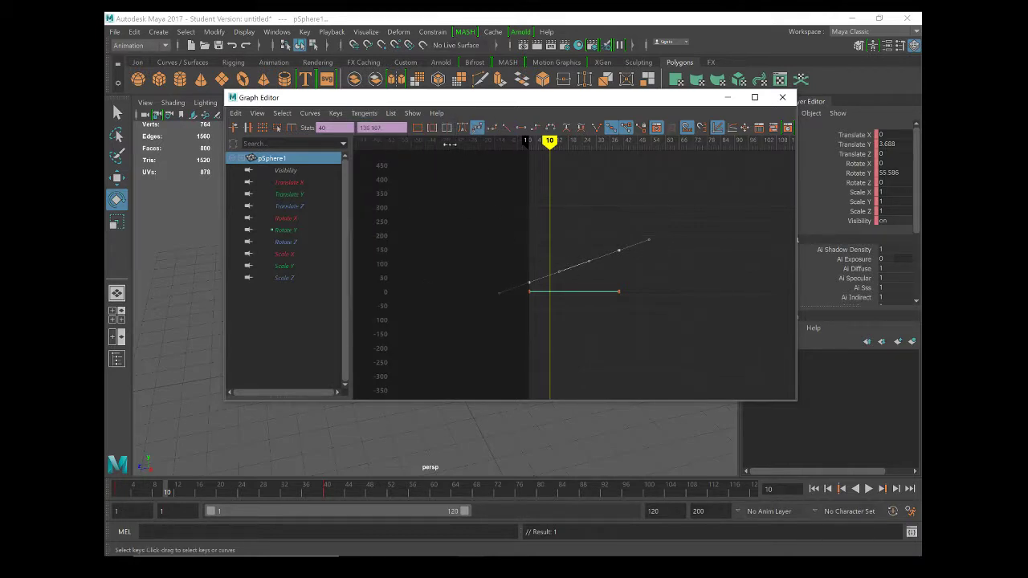
Move the Graph Editor lower over the viewport and apply Linear post infinity to the selected Rotate Y curve.
{"action": "left_click_drag", "start_coordinate": [673, 105], "coordinate": [580, 138]}
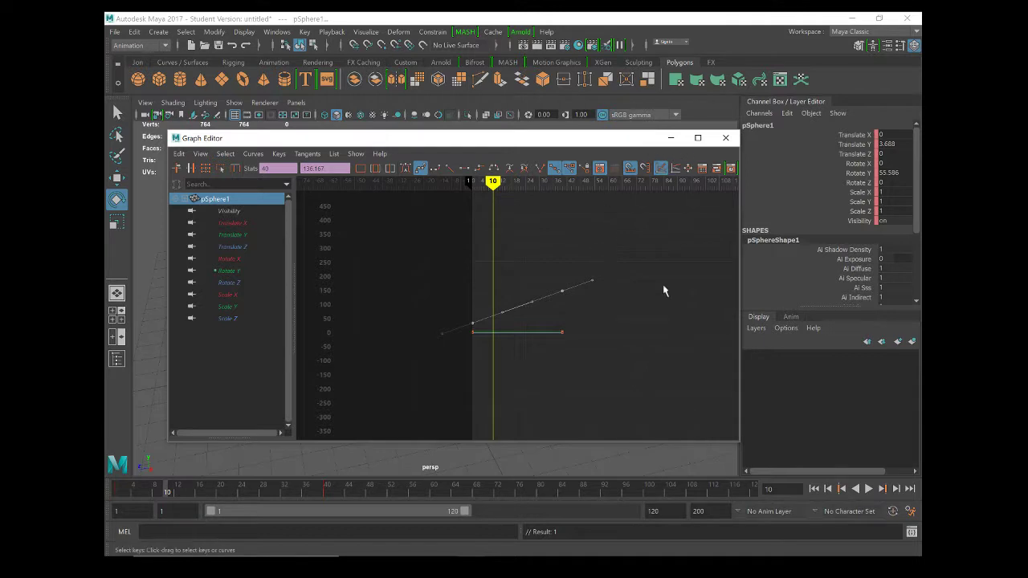
{"action": "mouse_move", "coordinate": [596, 138]}
{"action": "left_mouse_down"}
{"action": "mouse_move", "coordinate": [265, 272]}
{"action": "mouse_move", "coordinate": [241, 304]}
{"action": "mouse_move", "coordinate": [588, 153]}
{"action": "left_mouse_up"}
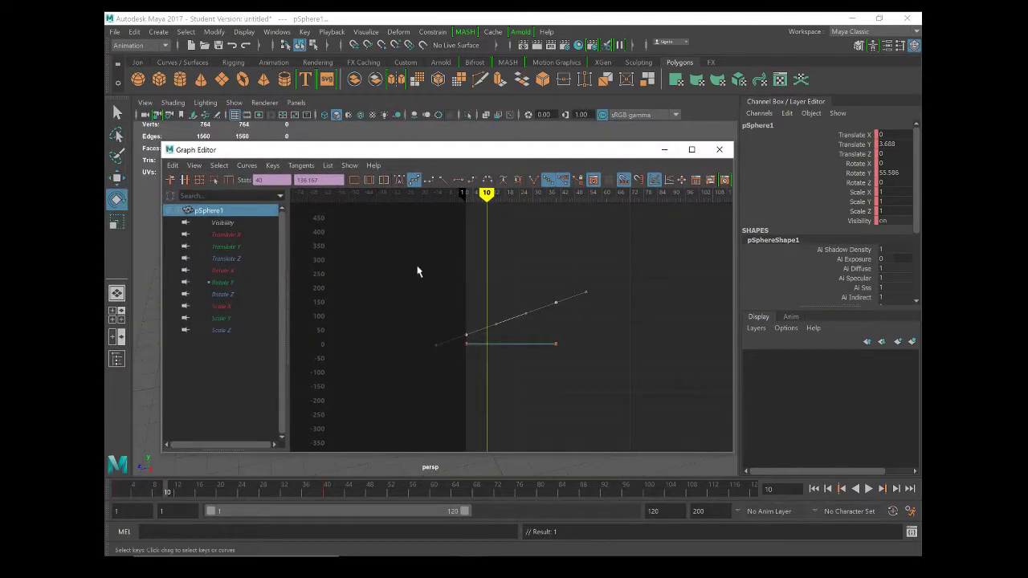
{"action": "left_click", "coordinate": [247, 166]}
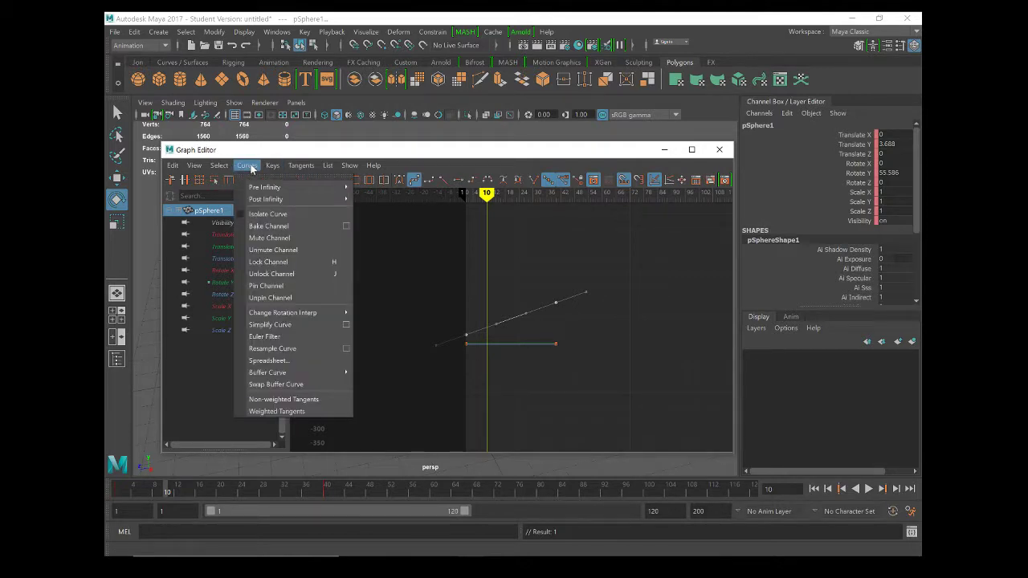
{"action": "mouse_move", "coordinate": [277, 200]}
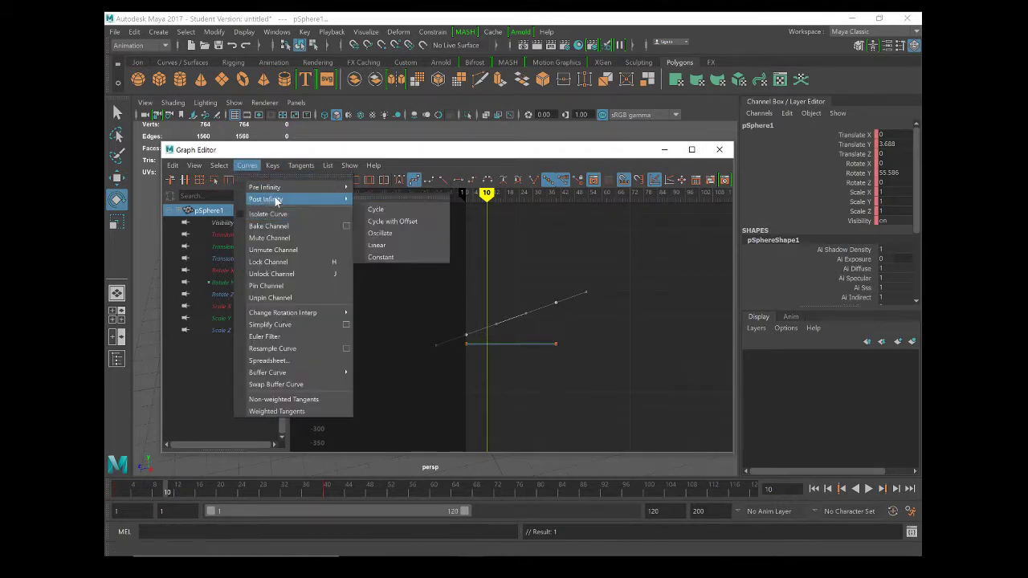
{"action": "left_click", "coordinate": [377, 245]}
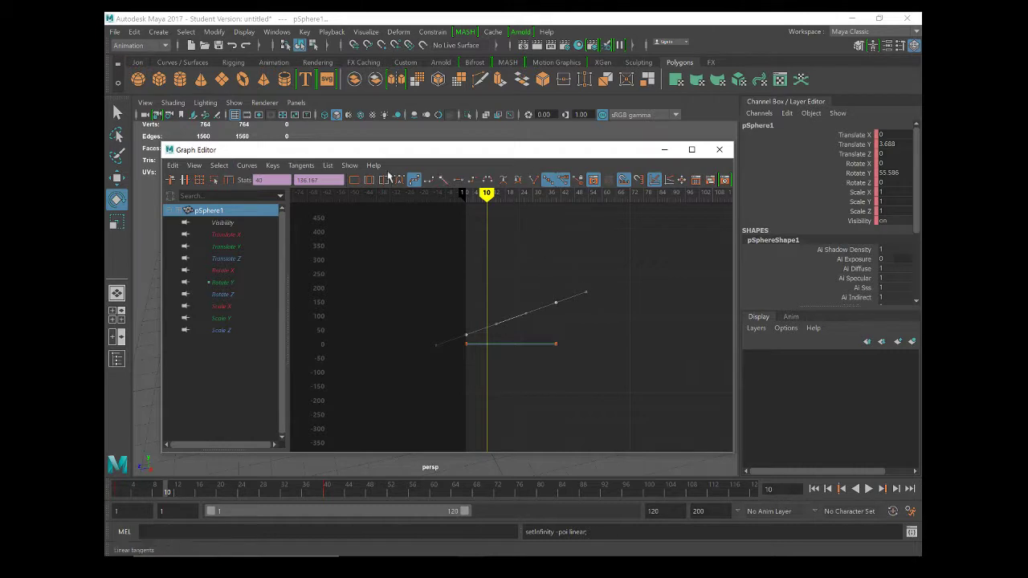
Turn on the infinity display in the Graph Editor and examine how the Rotate Y curve continues past its last key.
{"action": "left_click", "coordinate": [193, 166]}
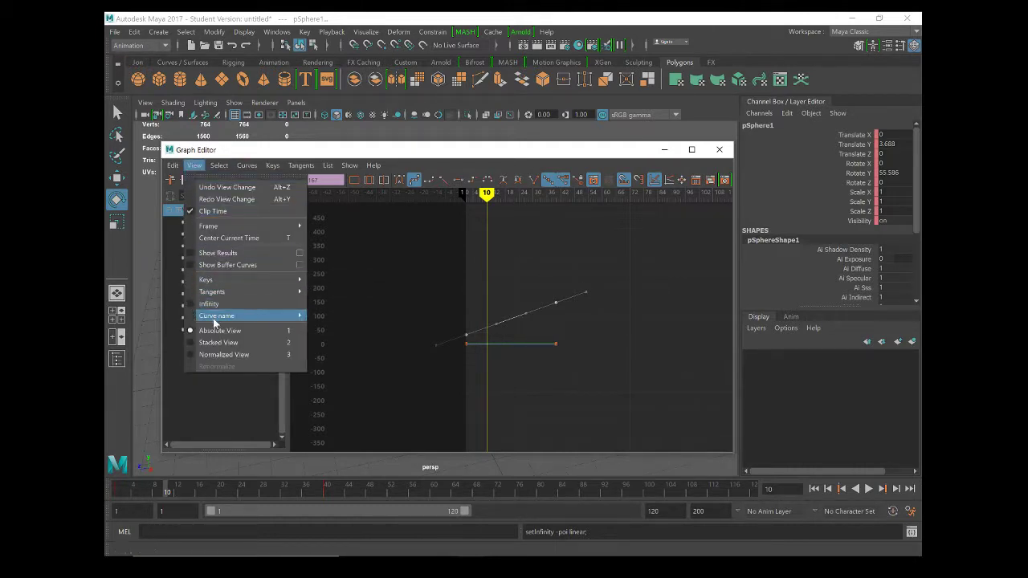
{"action": "left_click", "coordinate": [208, 306]}
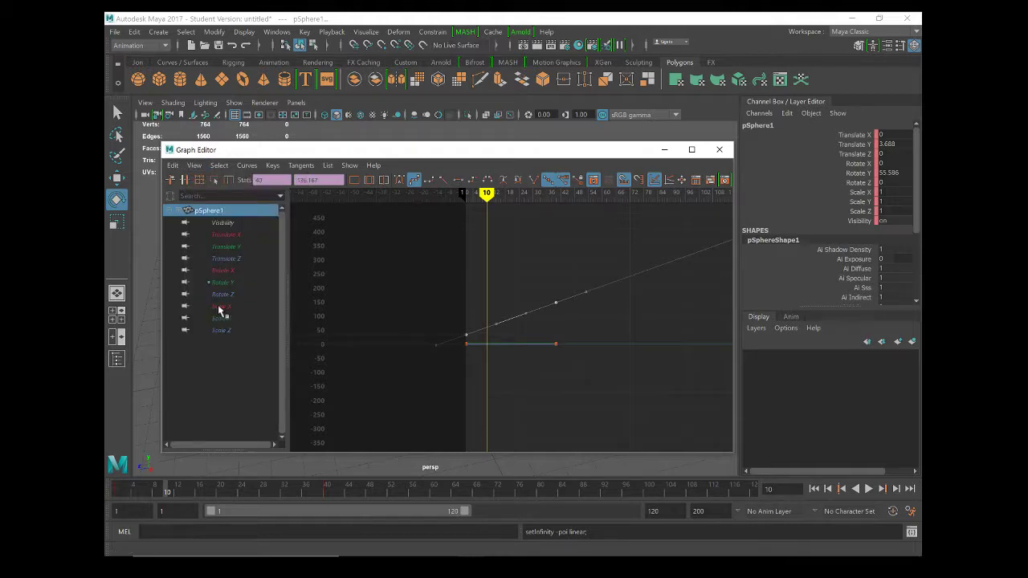
{"action": "scroll", "coordinate": [571, 282], "scroll_direction": "down", "scroll_amount": 10}
{"action": "scroll", "coordinate": [559, 319], "scroll_direction": "up", "scroll_amount": 12}
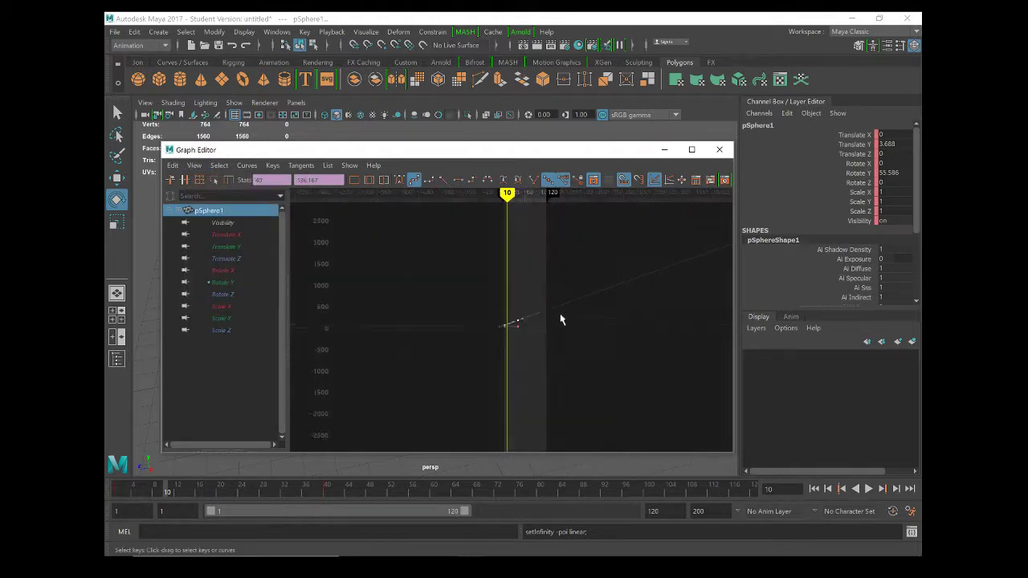
{"action": "mouse_move", "coordinate": [560, 312]}
{"action": "middle_mouse_down", "text": "alt"}
{"action": "mouse_move", "coordinate": [549, 314]}
{"action": "mouse_move", "coordinate": [603, 330]}
{"action": "mouse_move", "coordinate": [503, 322]}
{"action": "middle_mouse_up", "text": "alt"}
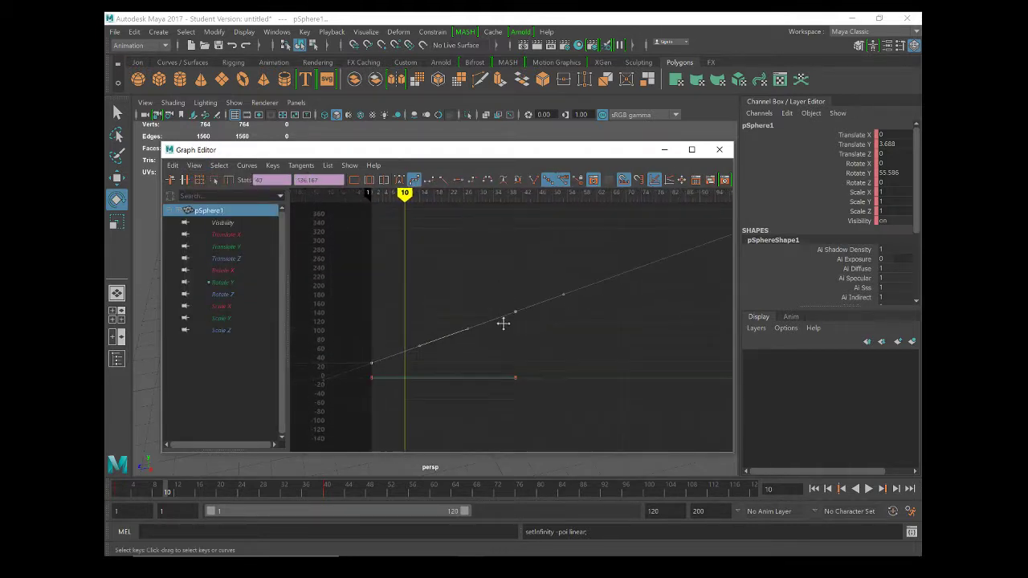
{"action": "scroll", "coordinate": [536, 317], "scroll_direction": "down", "scroll_amount": 5}
{"action": "middle_click_drag", "start_coordinate": [579, 305], "coordinate": [450, 313], "text": "alt"}
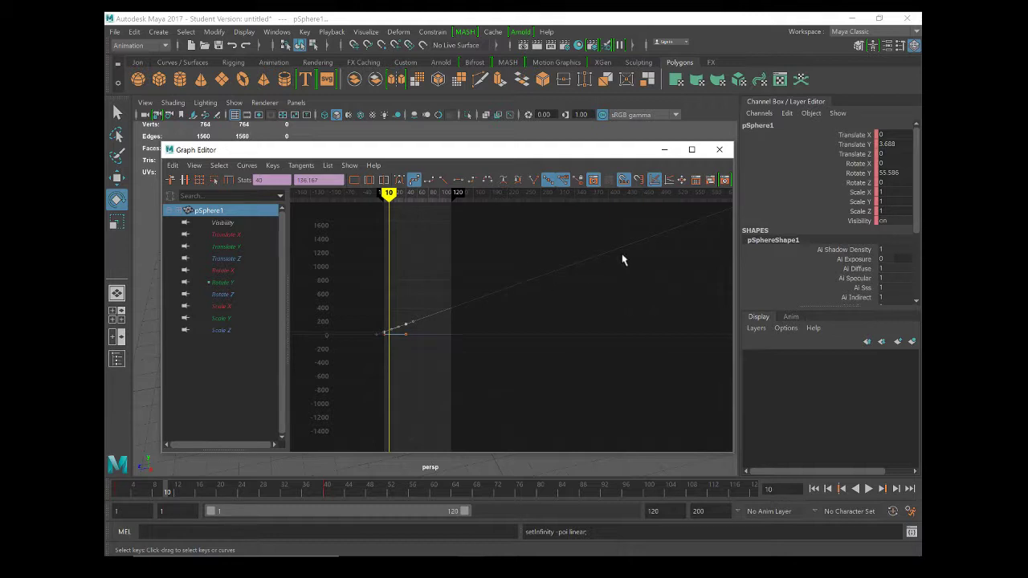
Undo the Linear post infinity and the recent tangent changes, back to the Auto tangents on the Rotate Y curve.
{"action": "key", "text": "ctrl+z"}
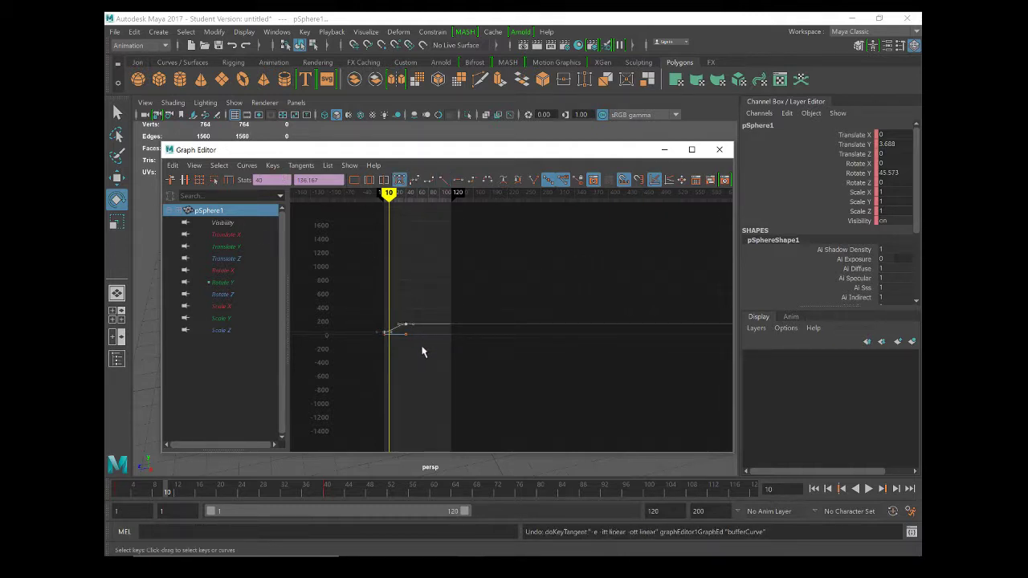
{"action": "scroll", "coordinate": [394, 264], "scroll_direction": "up", "scroll_amount": 5}
{"action": "mouse_move", "coordinate": [385, 288]}
{"action": "middle_mouse_down", "text": "alt"}
{"action": "mouse_move", "coordinate": [618, 282]}
{"action": "mouse_move", "coordinate": [780, 297]}
{"action": "middle_mouse_up", "text": "alt"}
{"action": "scroll", "coordinate": [450, 367], "scroll_direction": "up", "scroll_amount": 4}
{"action": "mouse_move", "coordinate": [414, 391]}
{"action": "middle_mouse_down", "text": "alt"}
{"action": "mouse_move", "coordinate": [509, 305]}
{"action": "mouse_move", "coordinate": [638, 297]}
{"action": "middle_mouse_up", "text": "alt"}
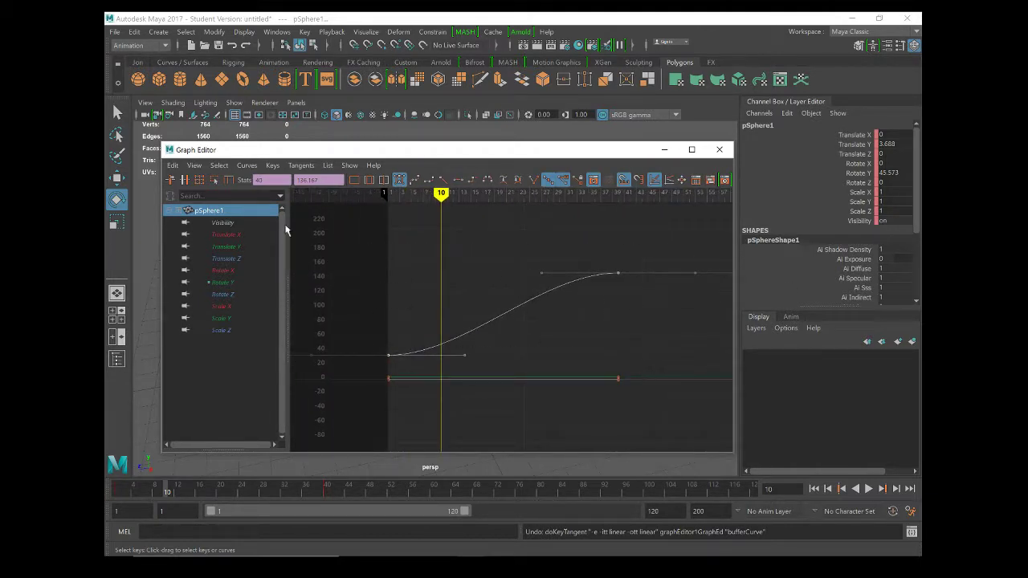
Set the tangents of the selected Rotate Y keys to Spline again.
{"action": "left_click", "coordinate": [249, 166]}
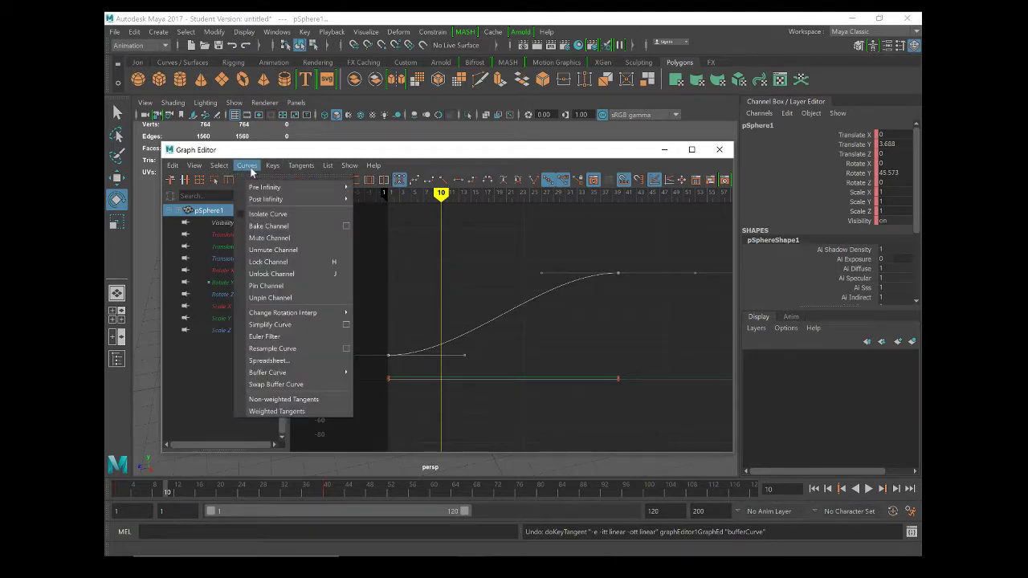
{"action": "mouse_move", "coordinate": [302, 171]}
{"action": "left_click", "coordinate": [326, 212]}
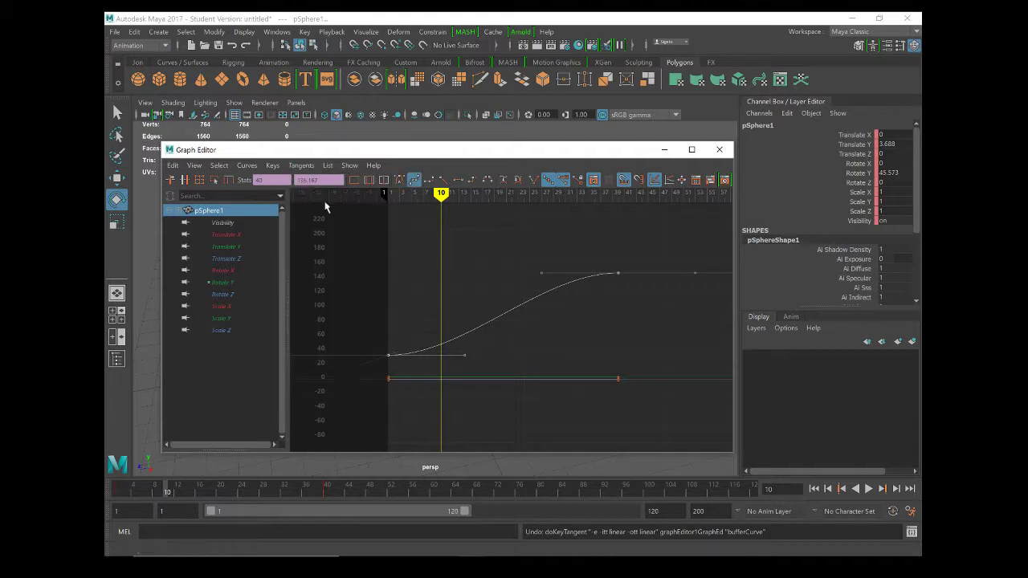
{"action": "scroll", "coordinate": [526, 306], "scroll_direction": "down", "scroll_amount": 5}
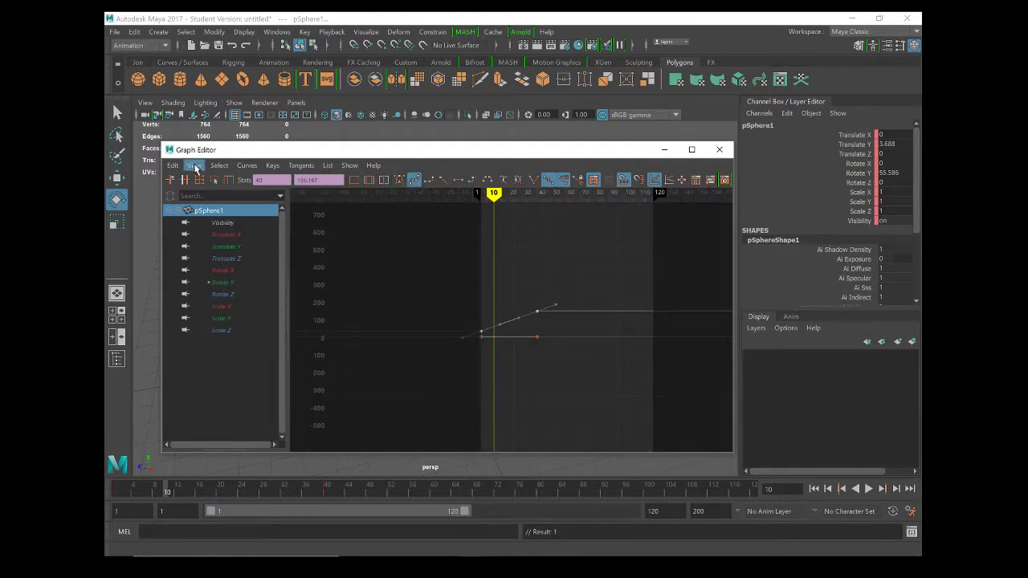
Set the Rotate Y curve's post infinity to Linear so the rotation continues beyond the last key.
{"action": "left_click", "coordinate": [239, 168]}
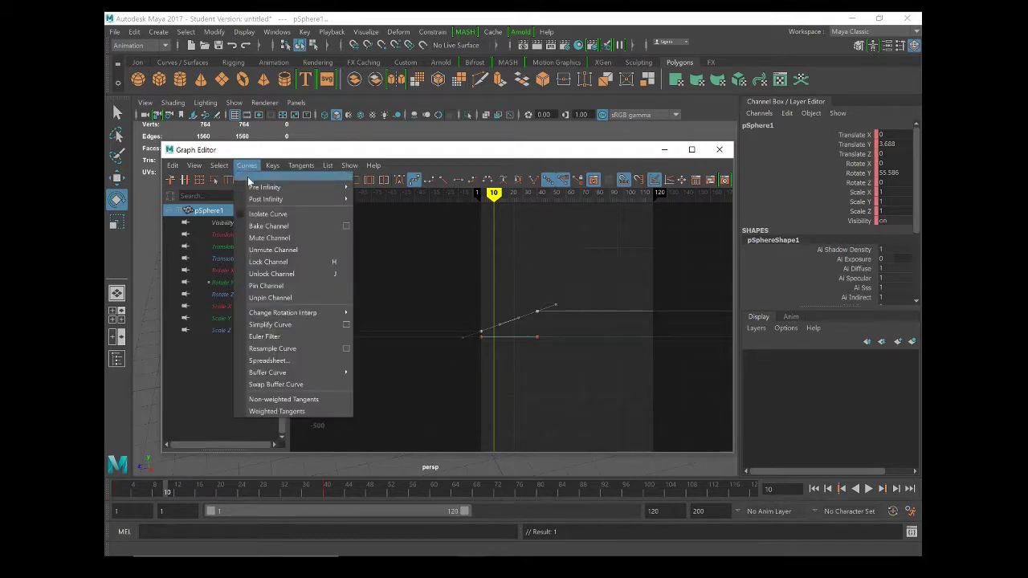
{"action": "mouse_move", "coordinate": [264, 201]}
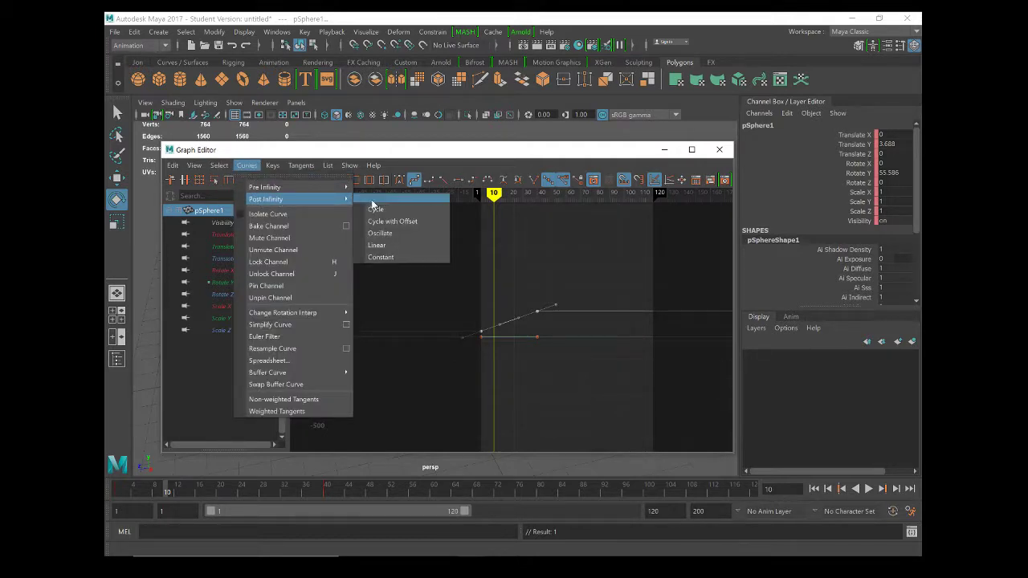
{"action": "left_click", "coordinate": [379, 245]}
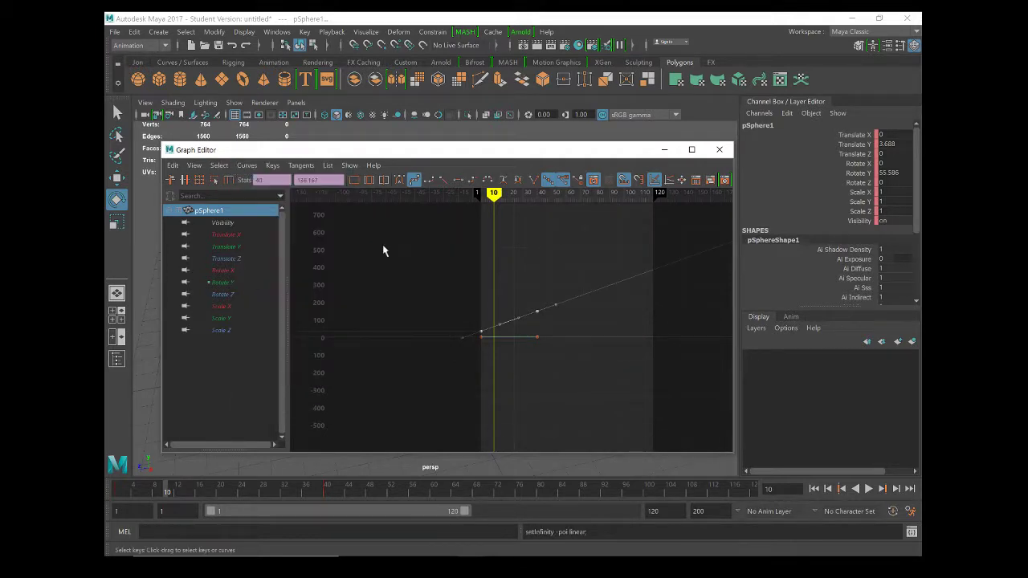
{"action": "scroll", "coordinate": [569, 292], "scroll_direction": "down", "scroll_amount": 3}
{"action": "middle_click_drag", "start_coordinate": [569, 292], "coordinate": [479, 305], "text": "alt"}
Turn the Graph Editor's infinity display off and back on to compare the curve with and without its extension.
{"action": "left_click", "coordinate": [194, 167]}
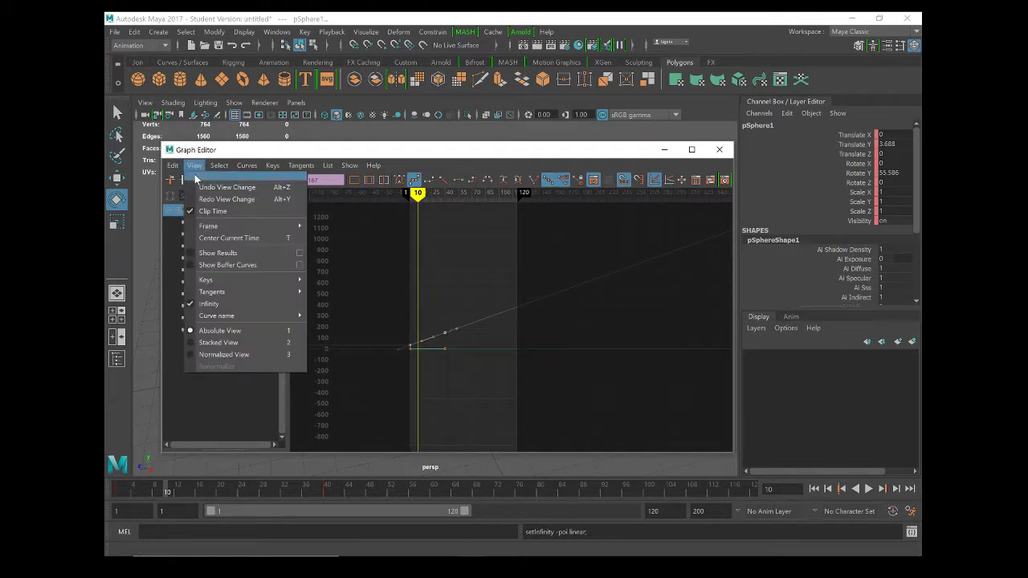
{"action": "left_click", "coordinate": [196, 305]}
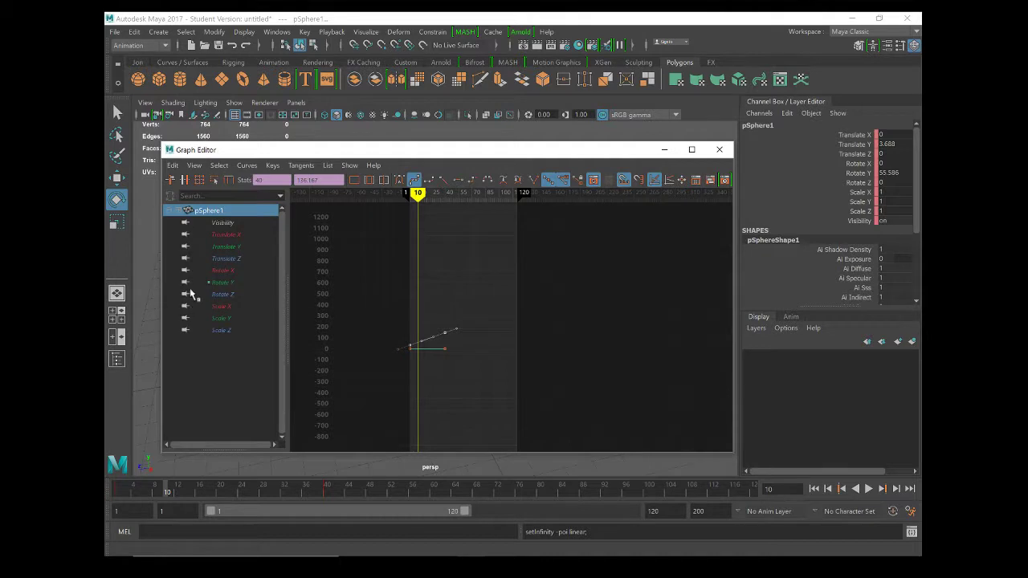
{"action": "left_click", "coordinate": [193, 167]}
{"action": "left_click", "coordinate": [194, 305]}
Move the Graph Editor clear of the spheres and play the animation to examine the continuous orbit.
{"action": "left_click_drag", "start_coordinate": [513, 150], "coordinate": [201, 152]}
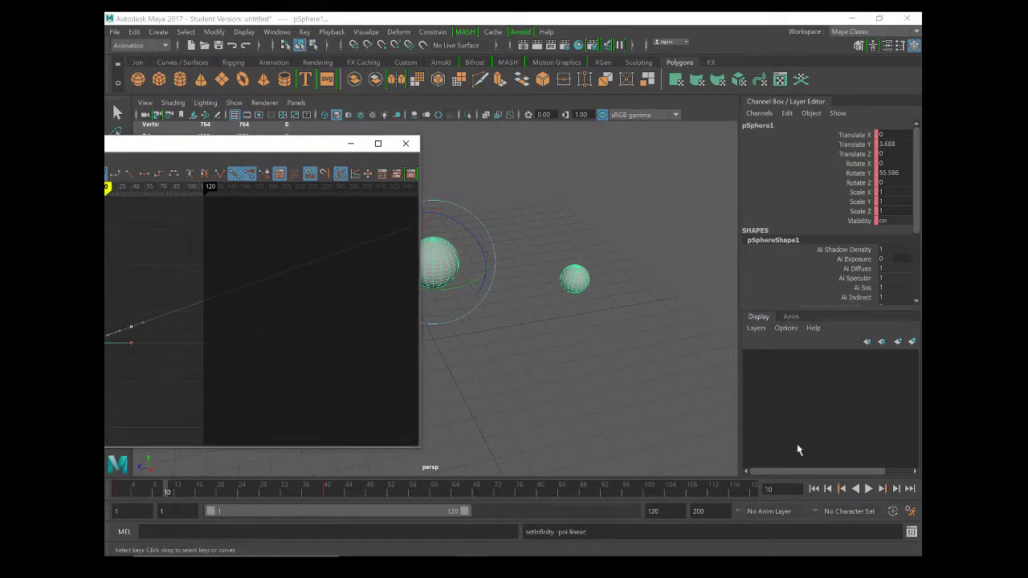
{"action": "left_click", "coordinate": [869, 489]}
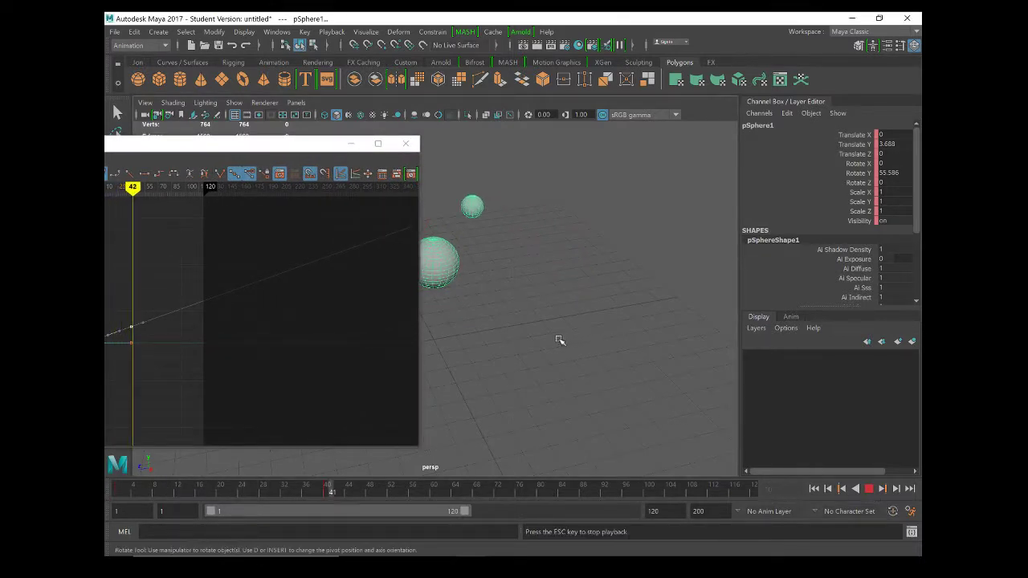
{"action": "left_click_drag", "start_coordinate": [265, 145], "coordinate": [240, 143]}
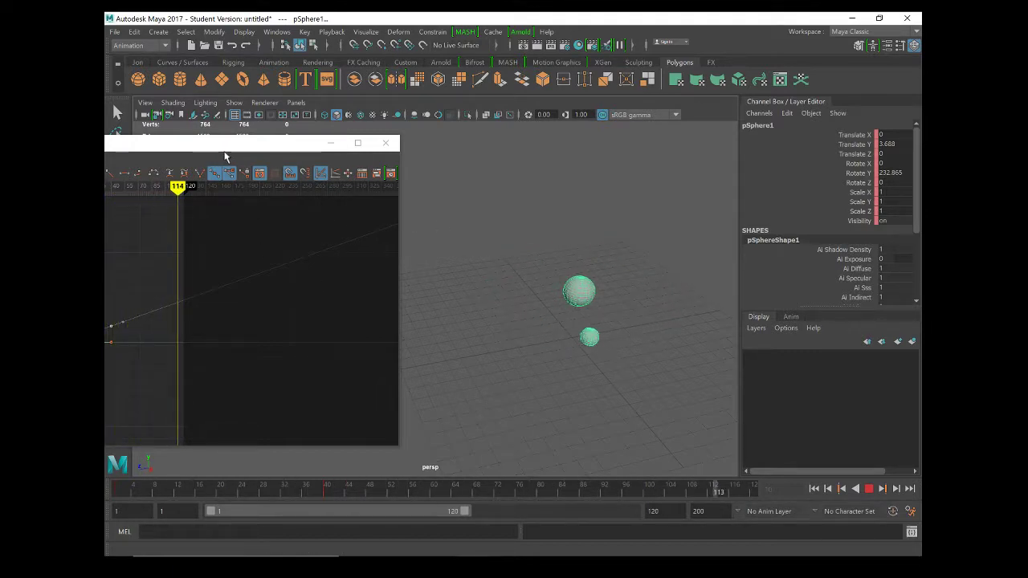
{"action": "left_click_drag", "start_coordinate": [322, 145], "coordinate": [415, 117]}
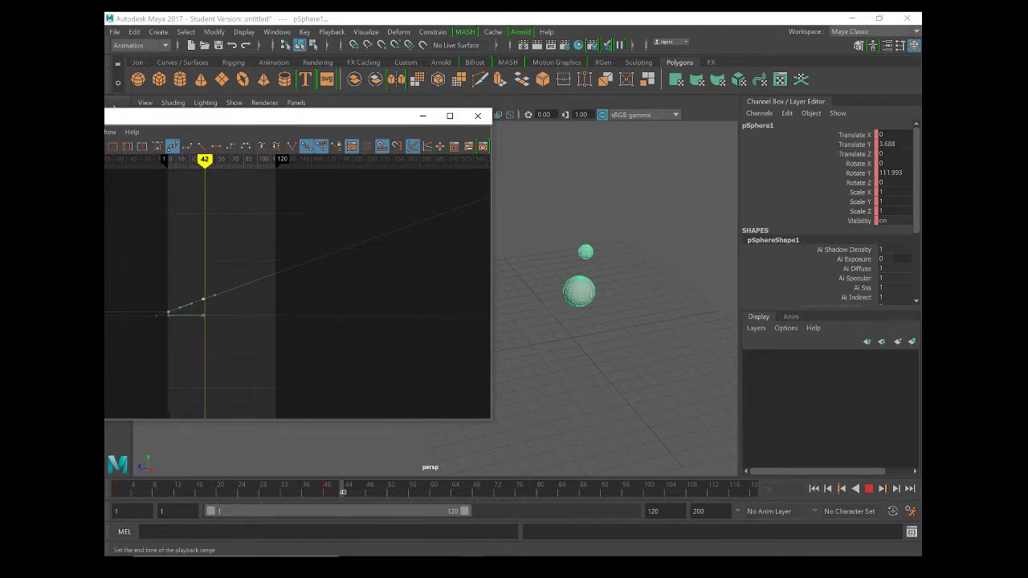
Stop playback, extend the playback end time to frame 500 and play the animation again.
{"action": "left_click", "coordinate": [868, 489]}
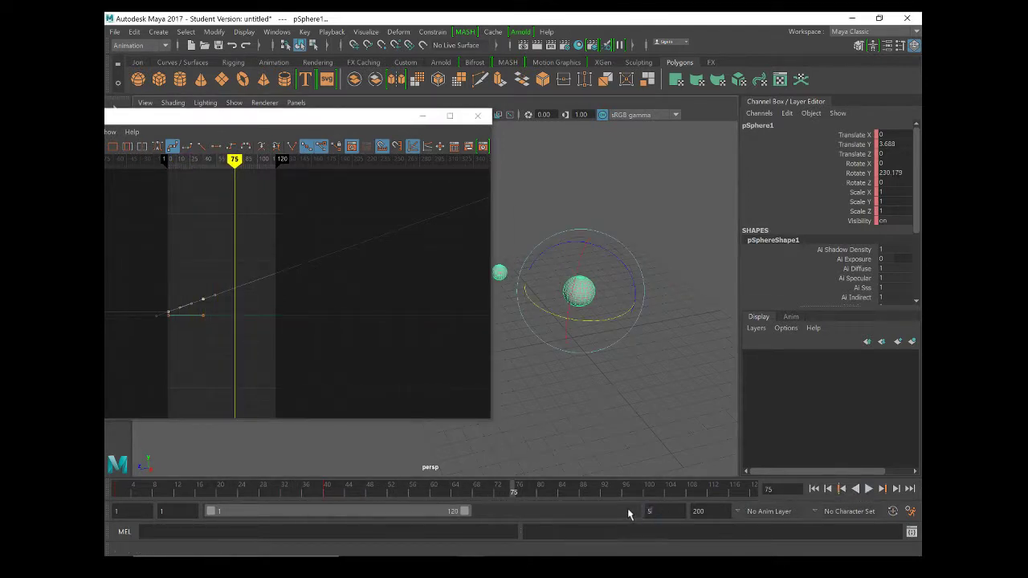
{"action": "key", "text": "Return"}
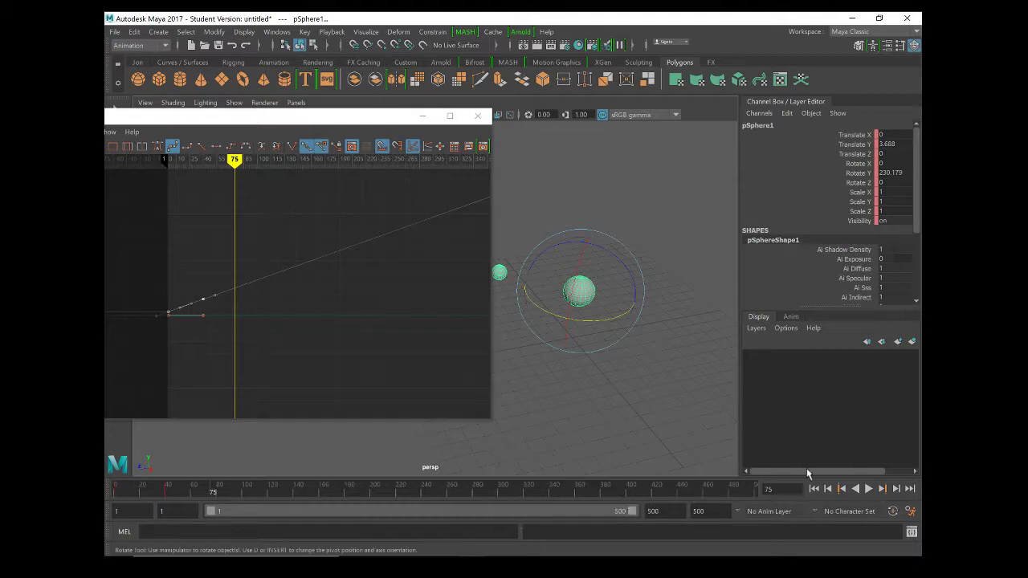
{"action": "left_click", "coordinate": [869, 492]}
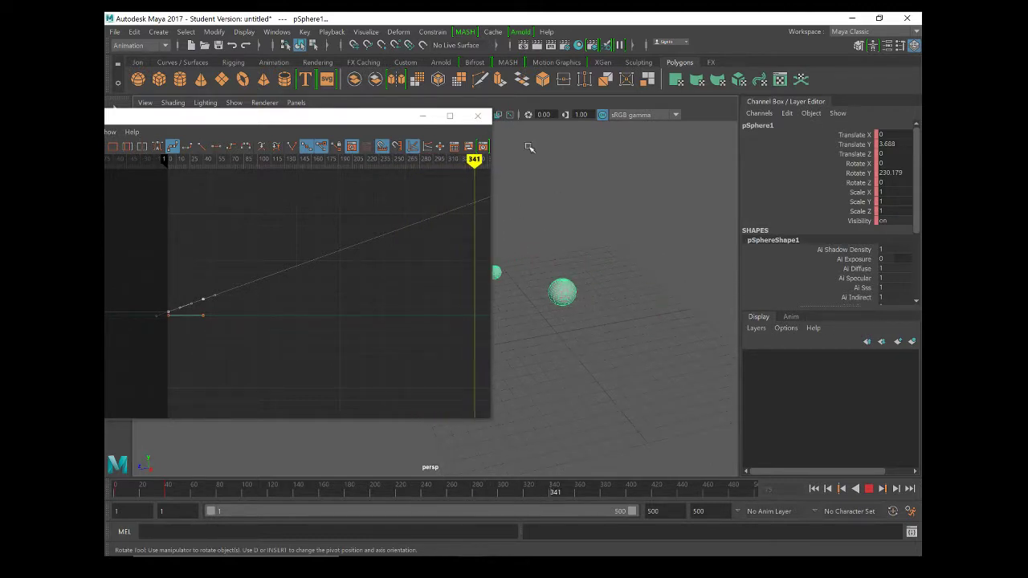
Close the Graph Editor, deselect the spheres and examine the playing orbit from several camera angles.
{"action": "left_click", "coordinate": [478, 117]}
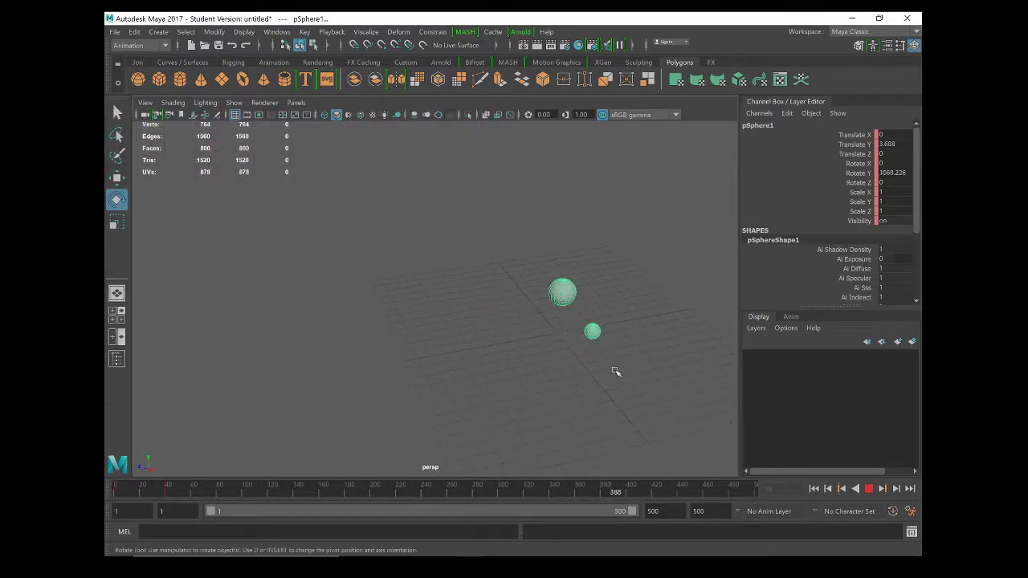
{"action": "left_click_drag", "start_coordinate": [616, 372], "coordinate": [664, 365], "text": "alt"}
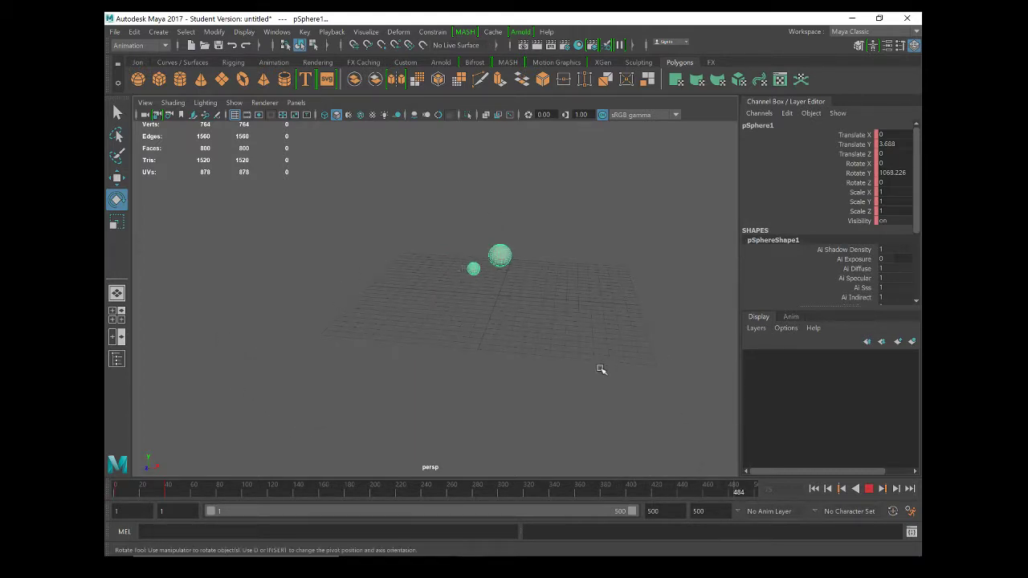
{"action": "left_click", "coordinate": [464, 361]}
{"action": "left_click_drag", "start_coordinate": [464, 361], "coordinate": [485, 320], "text": "alt"}
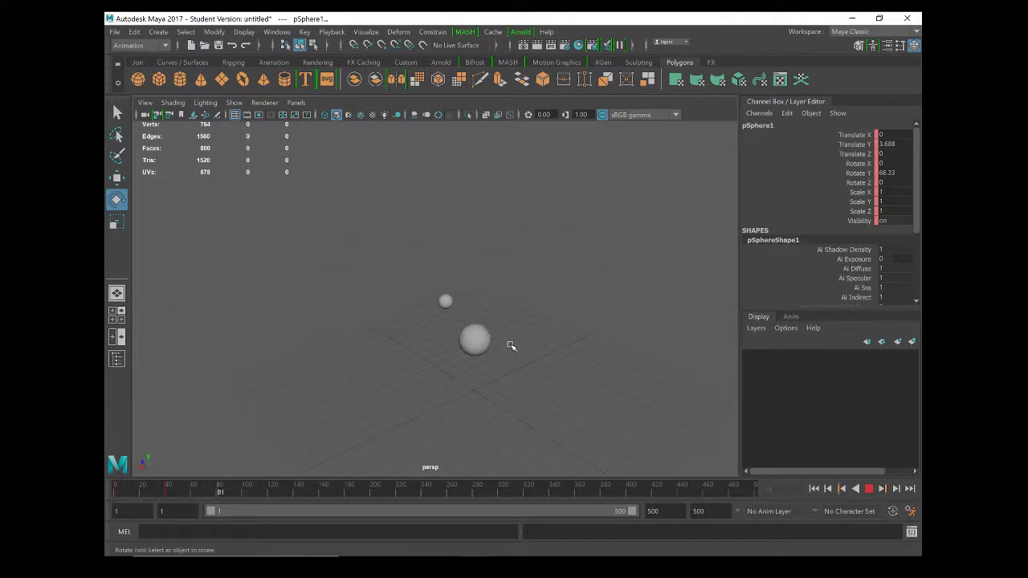
{"action": "scroll", "coordinate": [511, 347], "scroll_direction": "up", "scroll_amount": 1}
{"action": "left_click_drag", "start_coordinate": [482, 367], "coordinate": [558, 375], "text": "alt"}
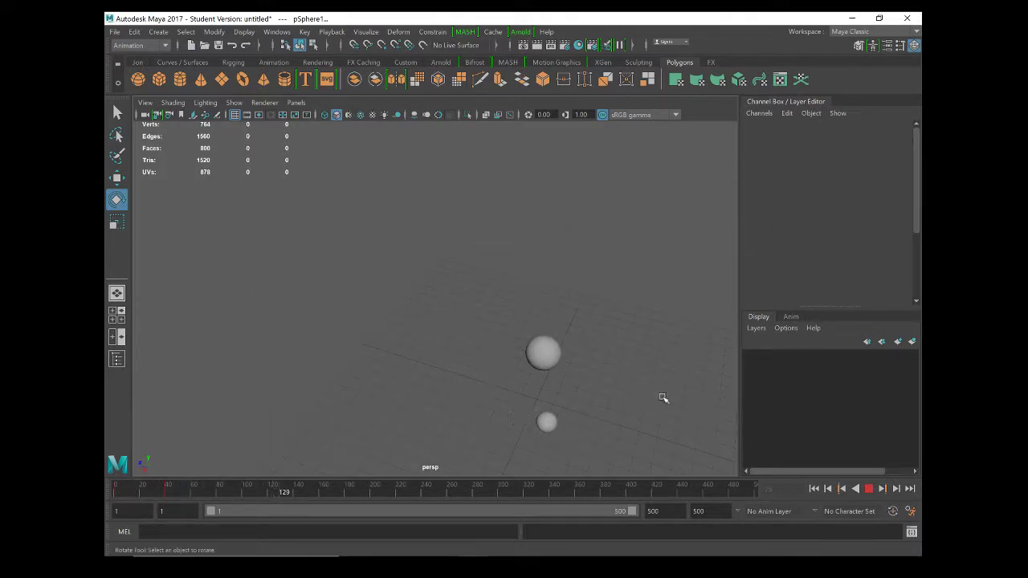